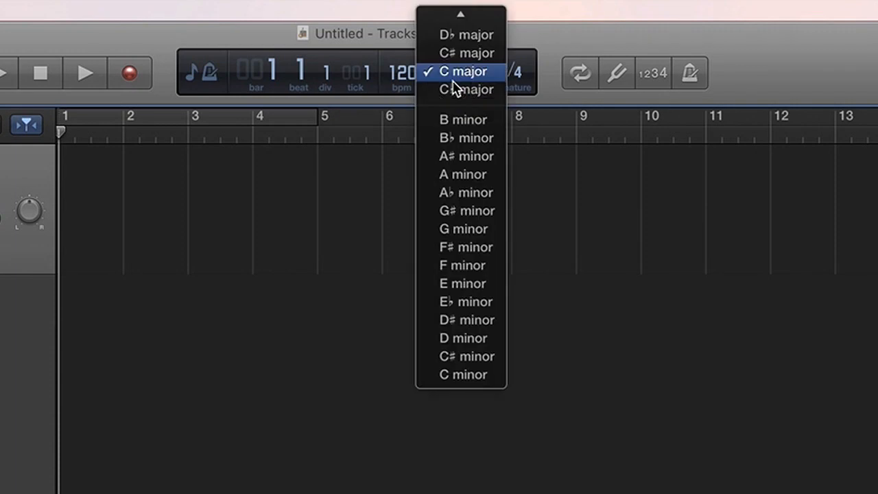
Set the project key to C minor and record a vocal take of about five bars on the Audio 1 track
left_click(452, 419)
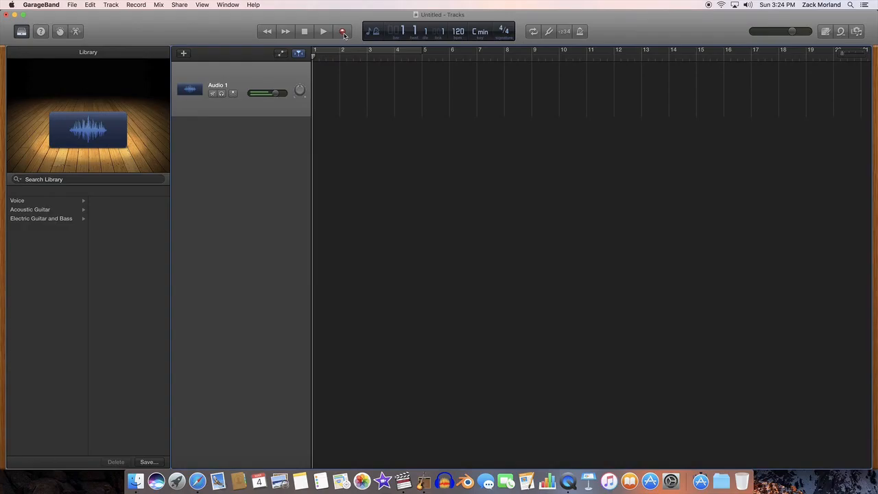
left_click(343, 32)
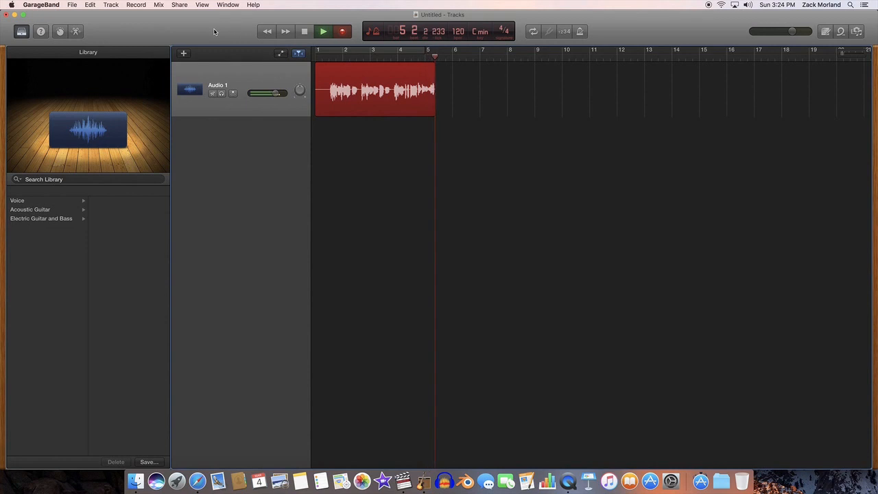
left_click(304, 31)
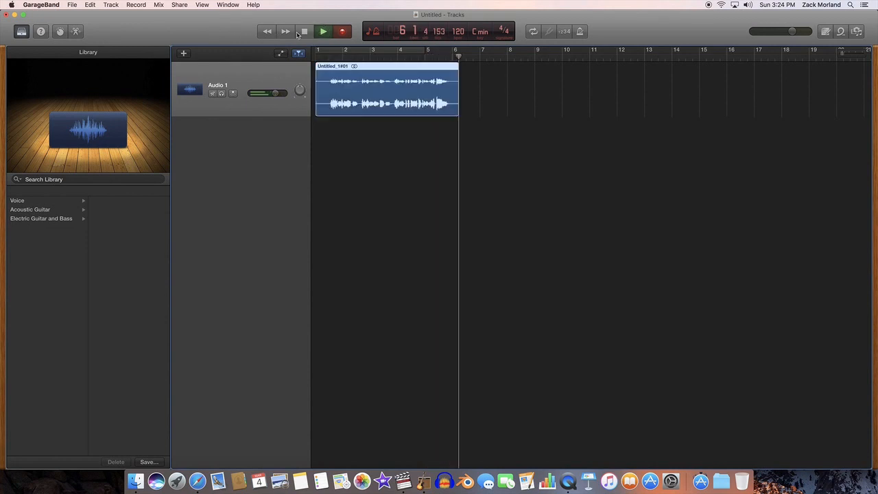
left_click(304, 31)
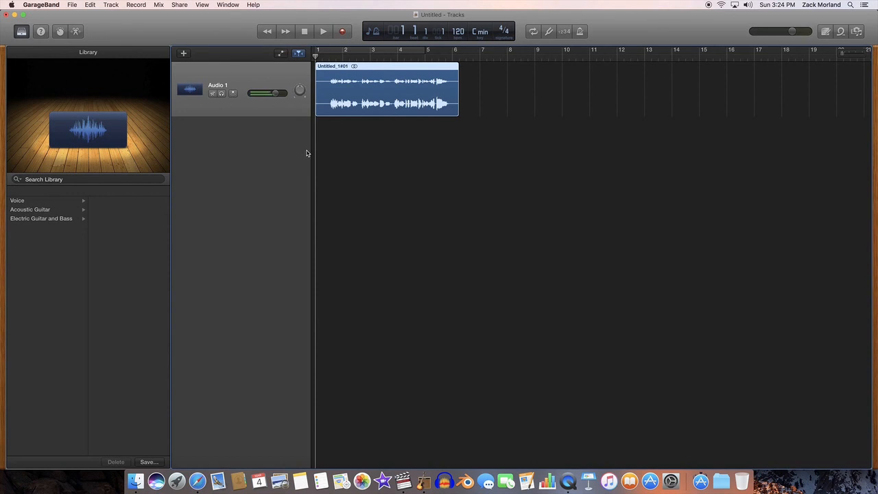
Open the recorded region in the editor, set the track's Pitch Correction to 100 and play the result back
scroll(288, 168, "right", 1)
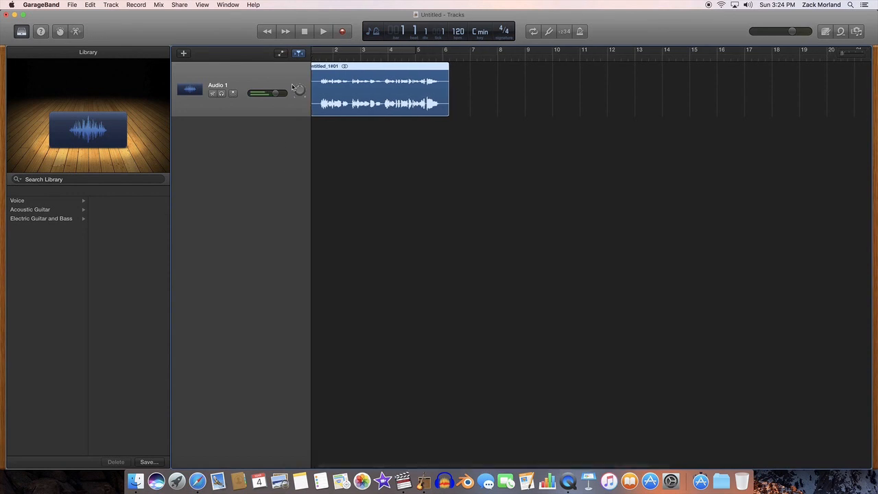
scroll(288, 58, "left", 1)
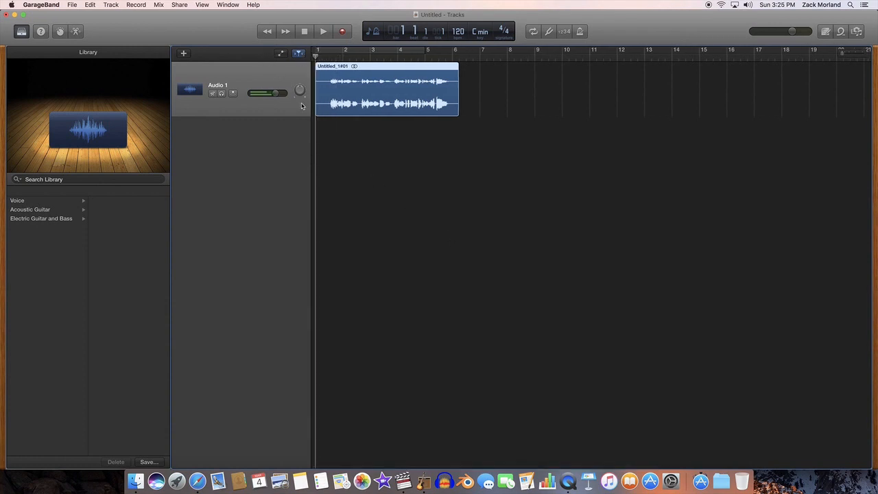
double_click(343, 86)
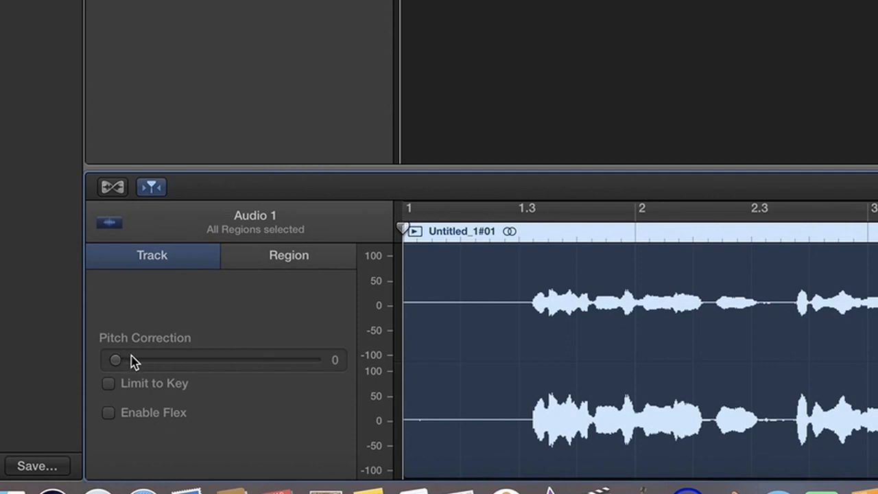
left_click_drag(141, 361, 375, 373)
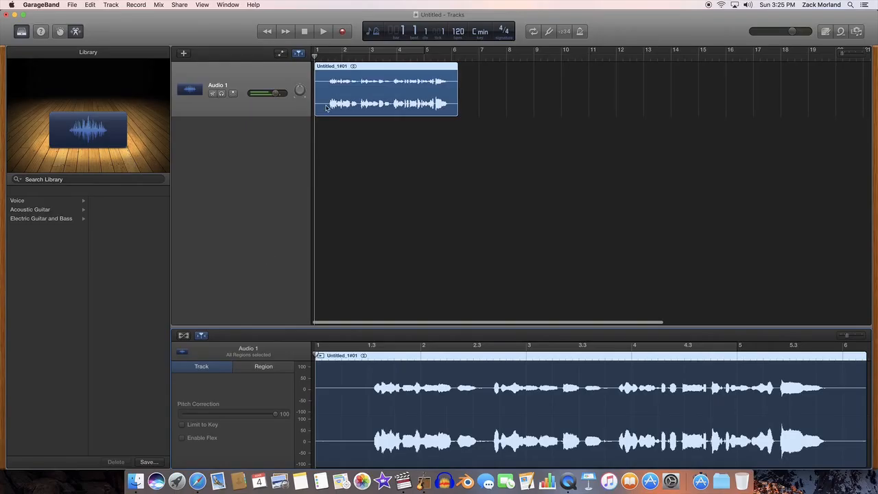
left_click(323, 31)
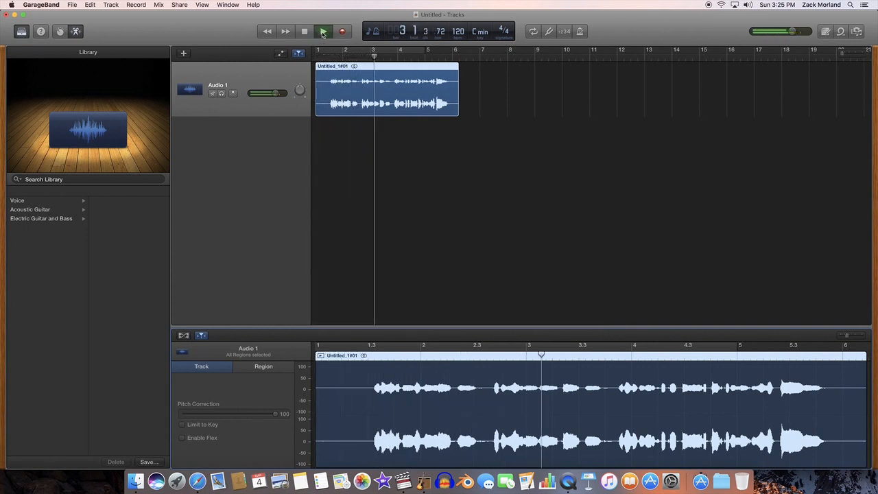
left_click(304, 31)
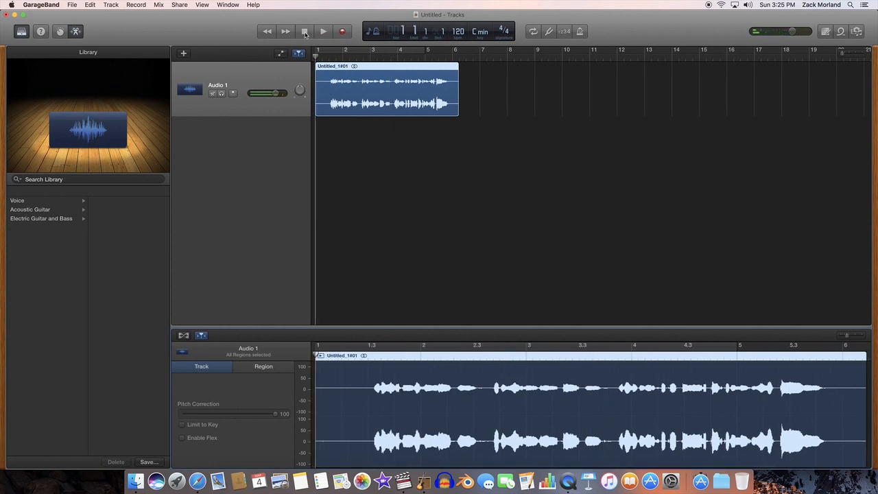
key("XF86AudioRaiseVolume")
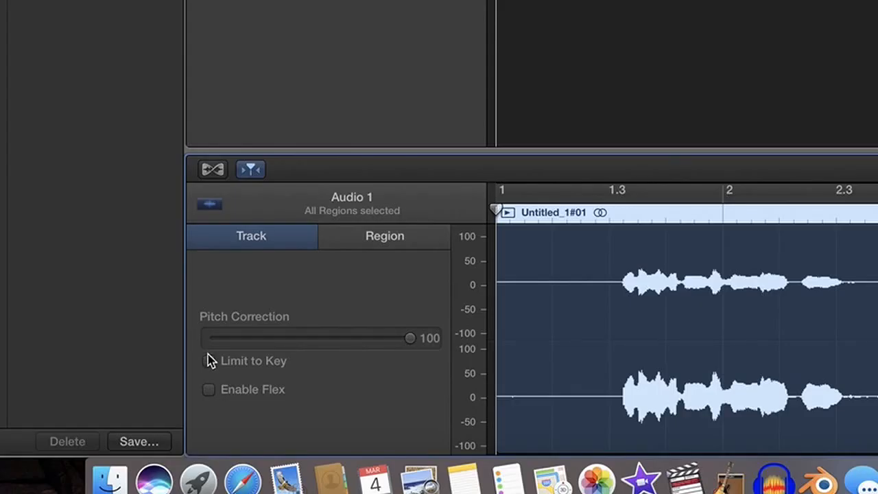
Limit the pitch correction to the project key, audition the recording and return the playhead to the start
left_click(210, 362)
key("space")
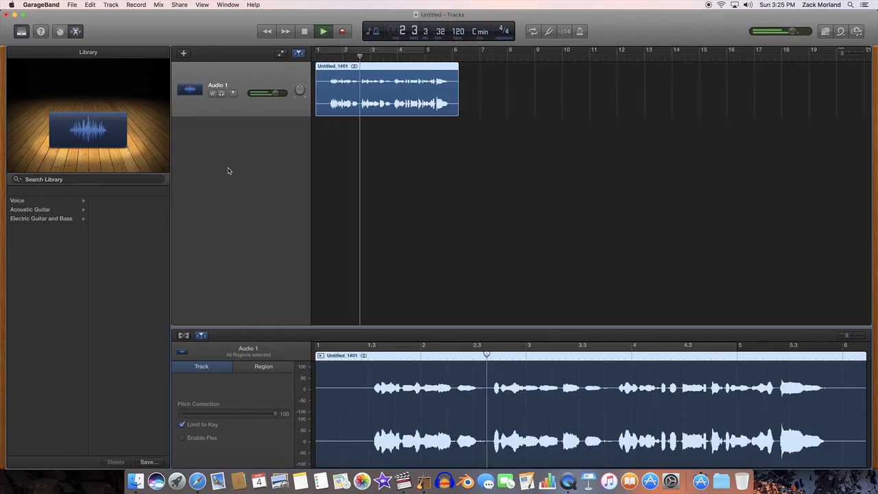
key("space")
left_click(305, 31)
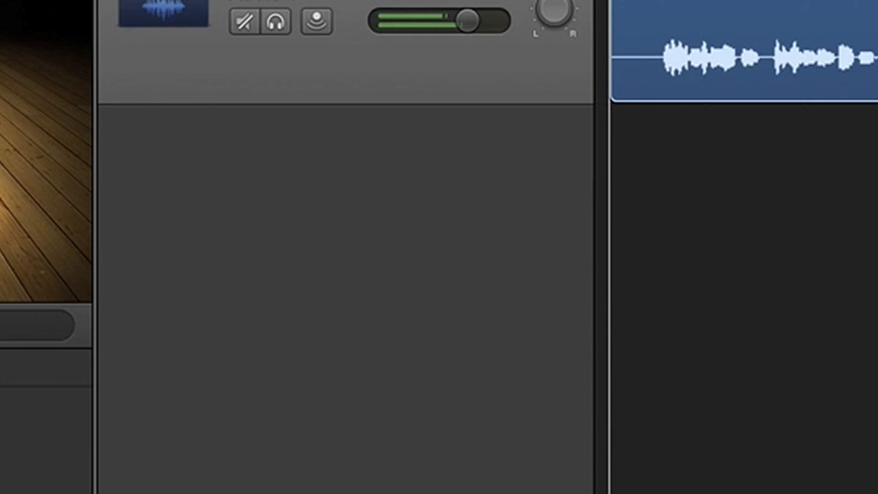
Show the track's equalizer and boost the high shelf to about +19 dB at 2850 Hz
key("b")
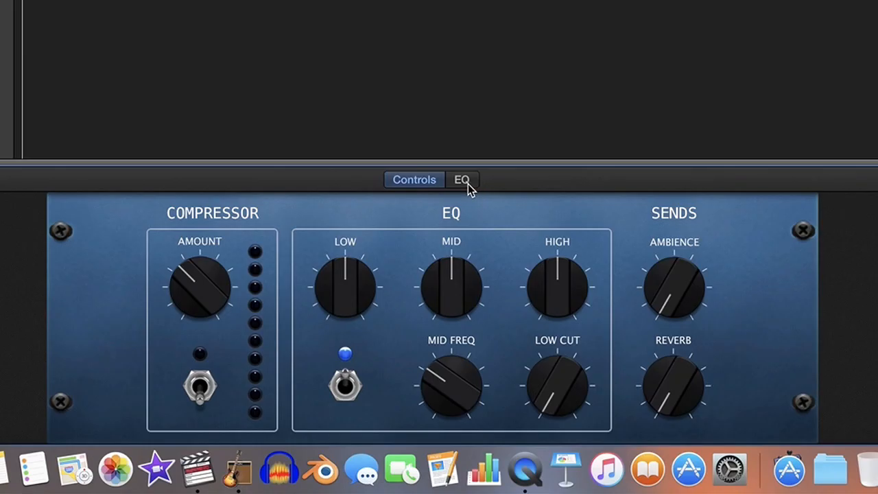
left_click(468, 184)
left_click(476, 249)
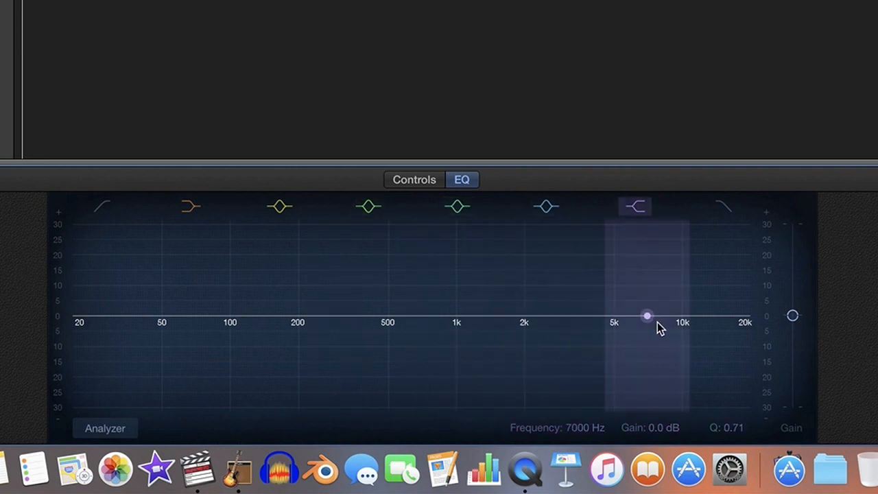
left_click_drag(651, 324, 555, 245)
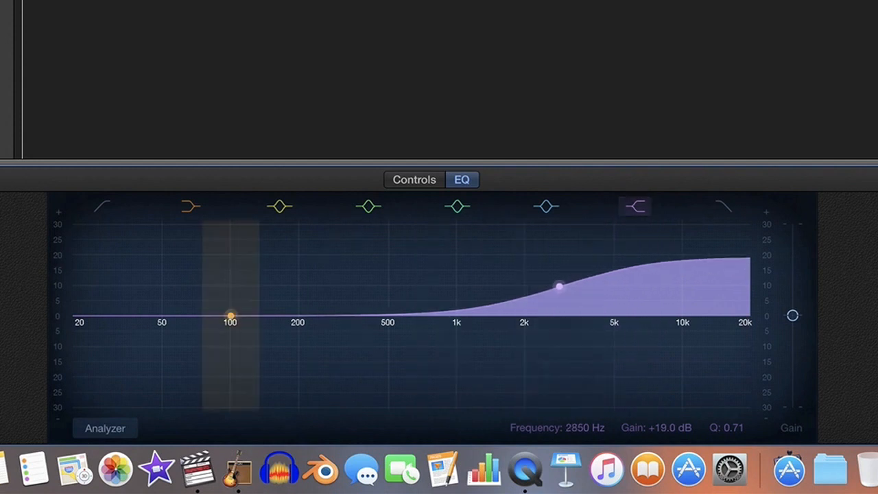
Cut the equalizer's low shelf to about -19.5 dB at 54 Hz, then audition the recording from the start
left_click(231, 332)
left_click_drag(231, 336, 165, 405)
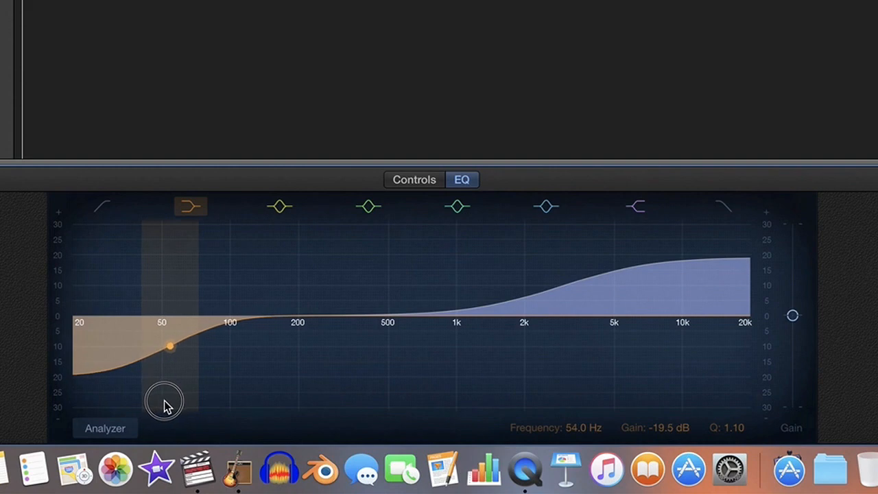
key("space")
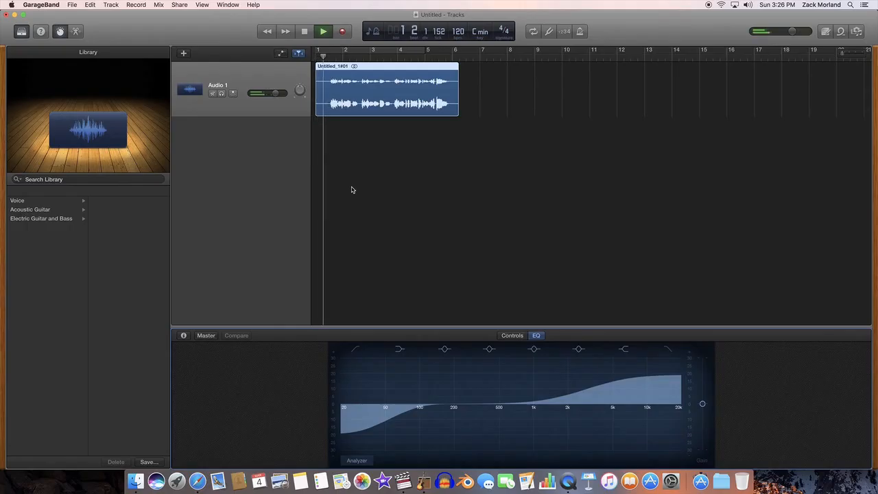
key("space")
left_click(305, 31)
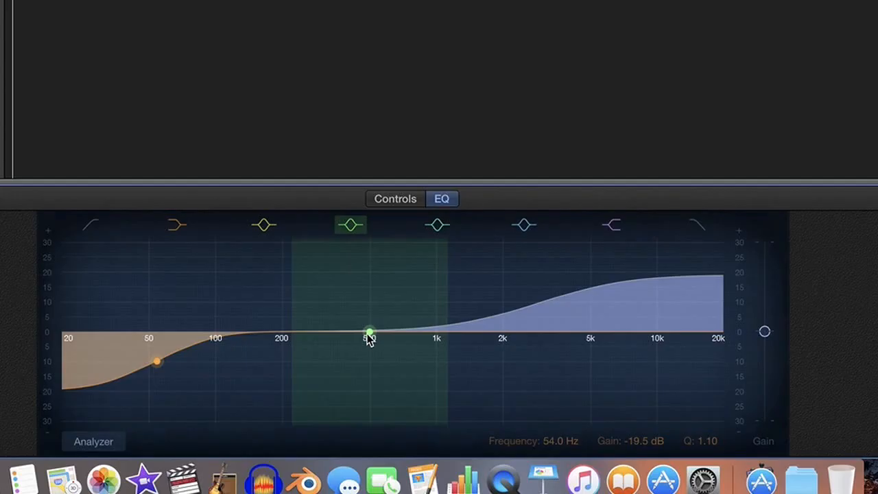
Boost the equalizer's 500 Hz band by about 10 dB near 420 Hz and audition the recording
left_click_drag(369, 336, 350, 334)
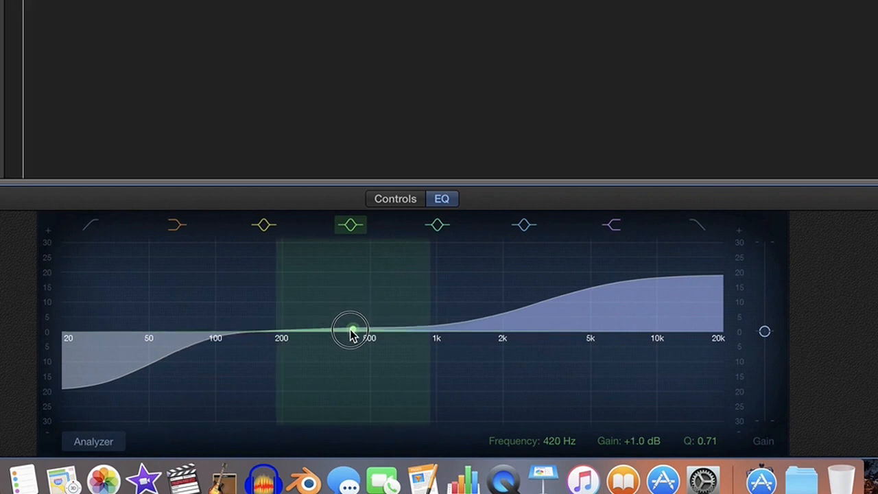
left_click_drag(350, 334, 351, 296)
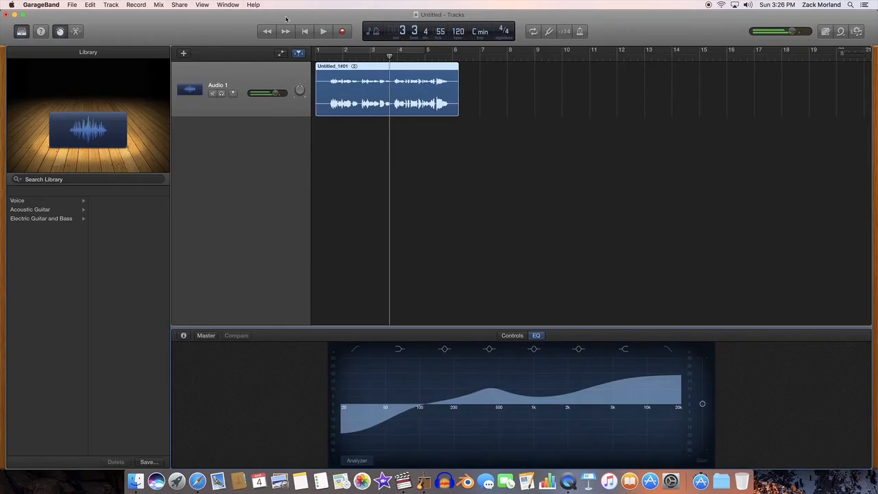
left_click(307, 31)
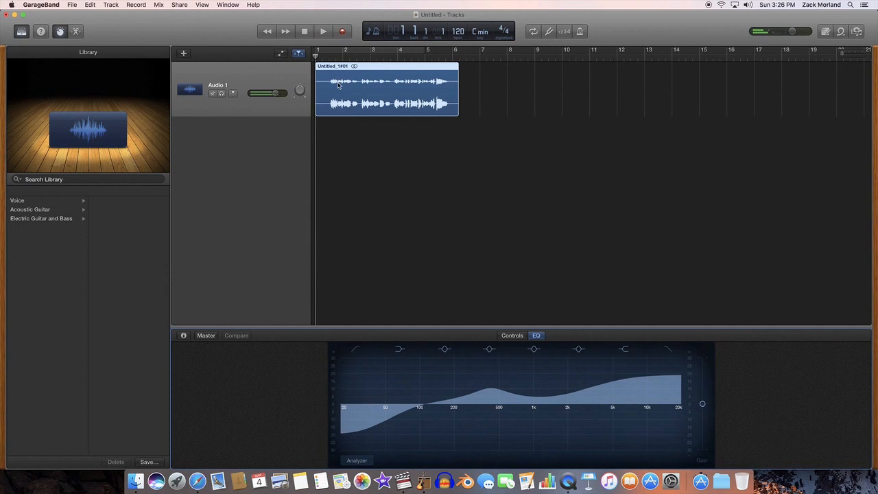
key("space")
left_click(303, 32)
key("space")
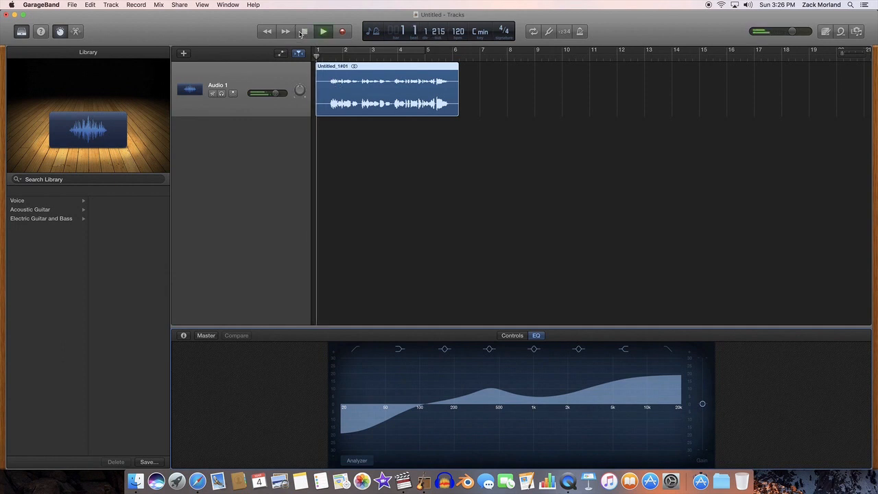
left_click(303, 33)
left_click(303, 32)
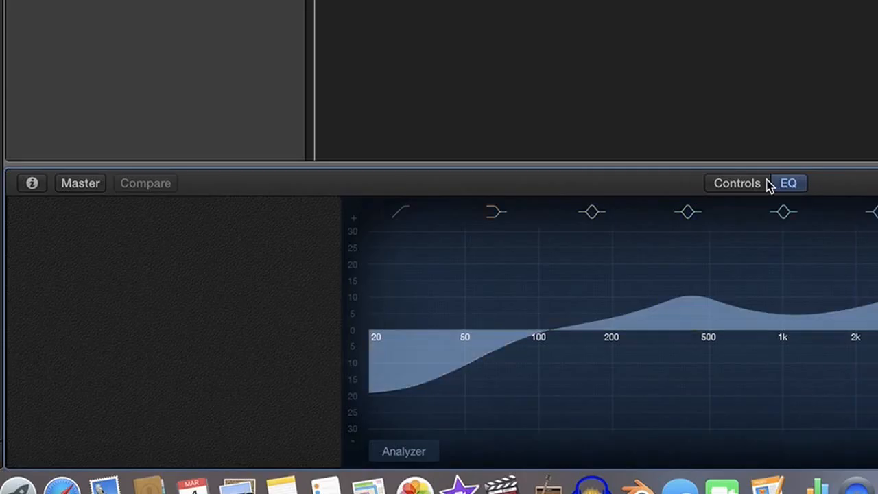
Return to the track's basic controls, show its recording settings, enable the Noise Gate and audition the recording
left_click(515, 337)
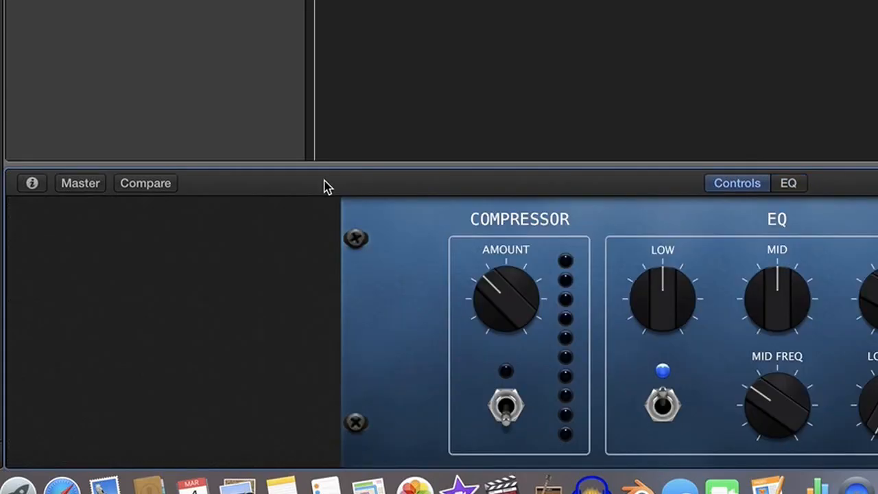
left_click(34, 190)
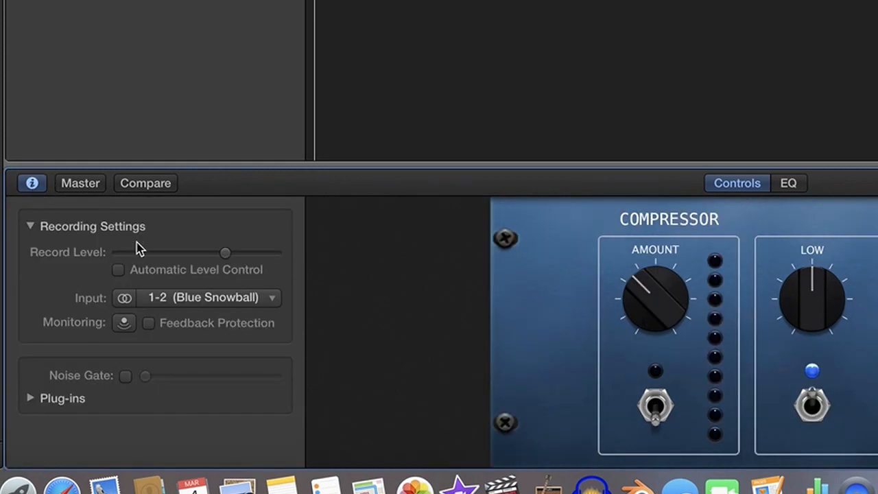
left_click(127, 377)
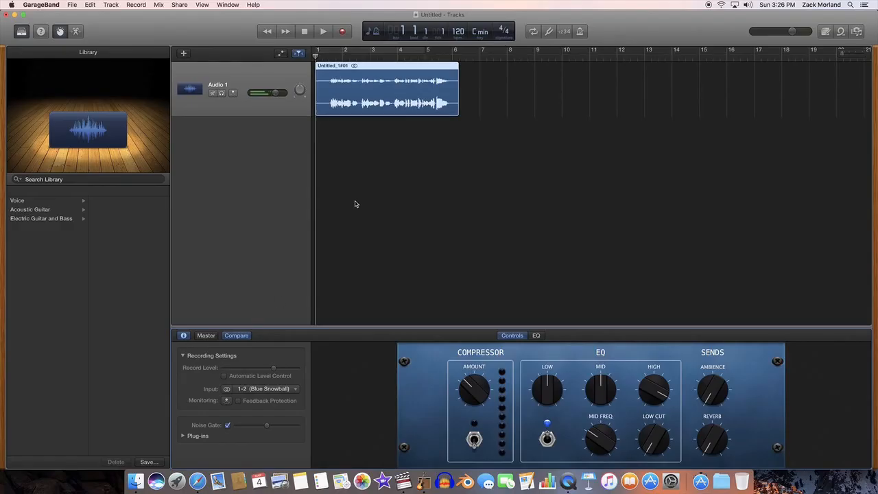
key("space")
key("space")
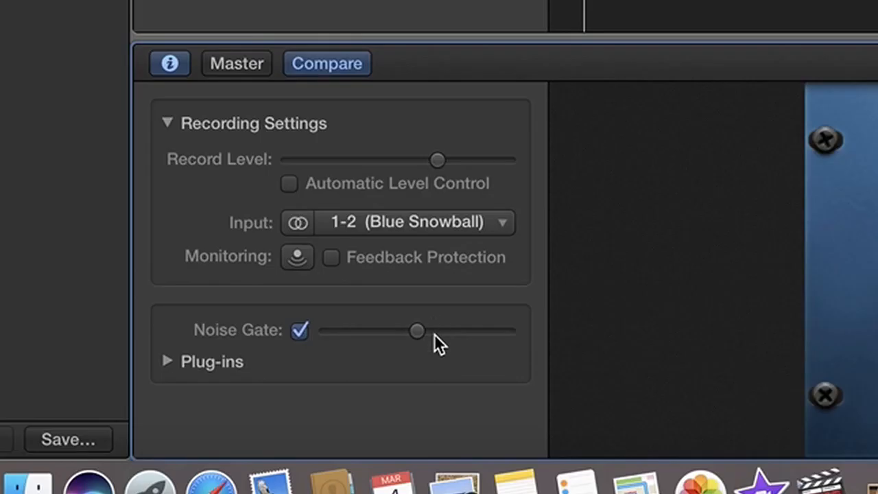
Fine-tune the Noise Gate threshold to slightly above the middle of its range, auditioning the recording between adjustments
left_click_drag(272, 426, 277, 427)
left_click_drag(449, 343, 455, 346)
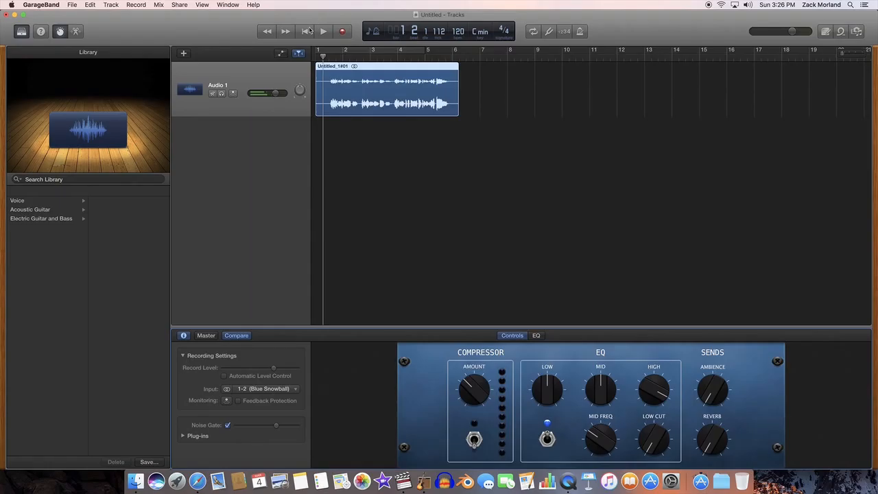
left_click(309, 30)
key("space")
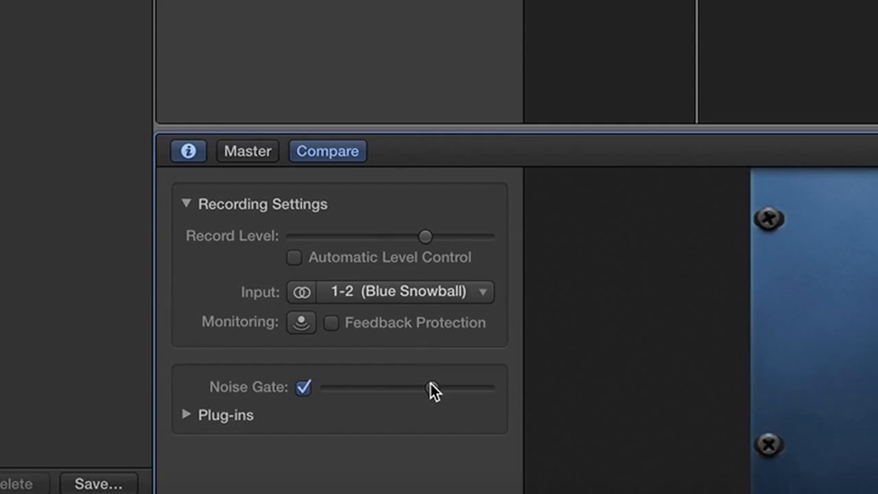
left_click_drag(431, 388, 421, 388)
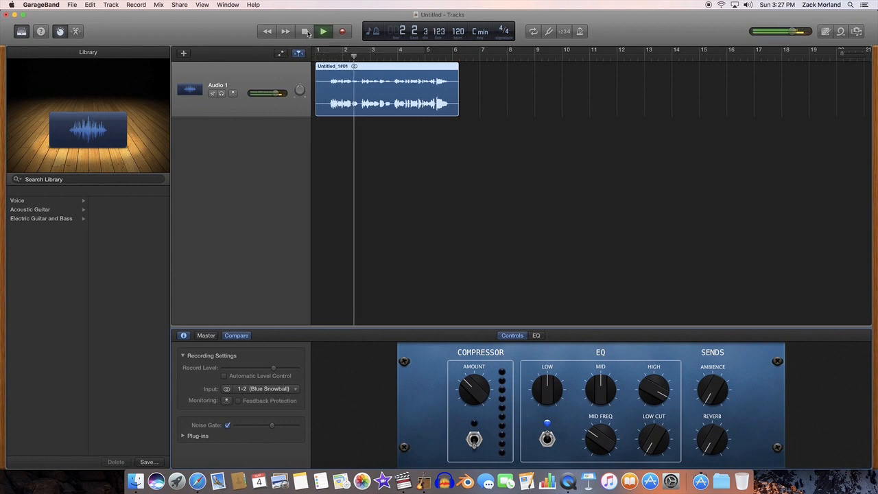
left_click(308, 32)
left_click(308, 32)
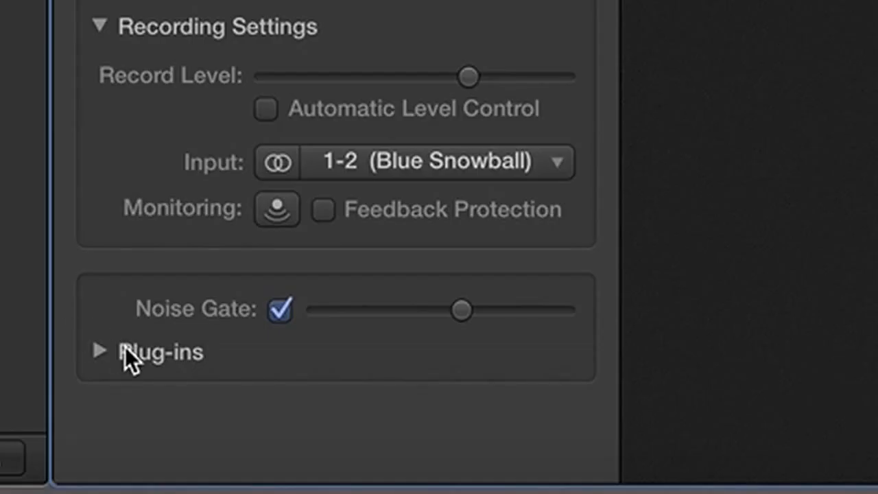
Expand the track's plug-in settings and raise Master Echo to about a quarter of its range
left_click(186, 436)
scroll(197, 424, "down", 2)
scroll(150, 291, "down", 4)
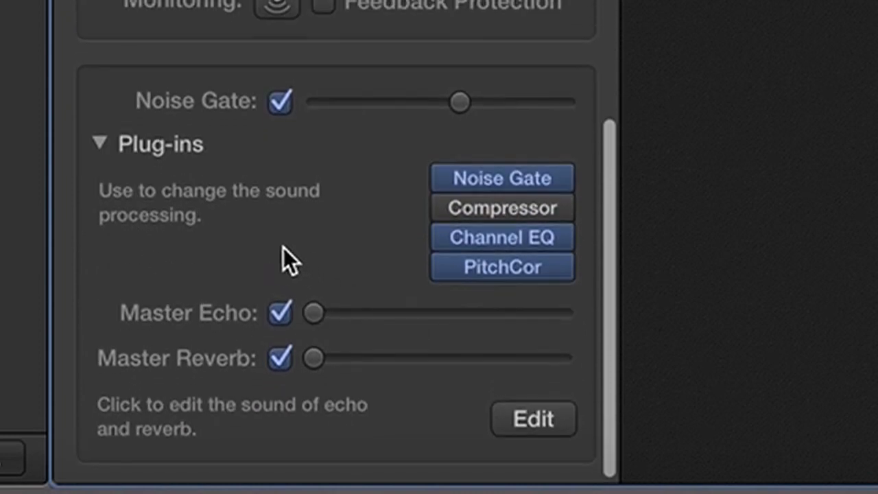
left_click(381, 314)
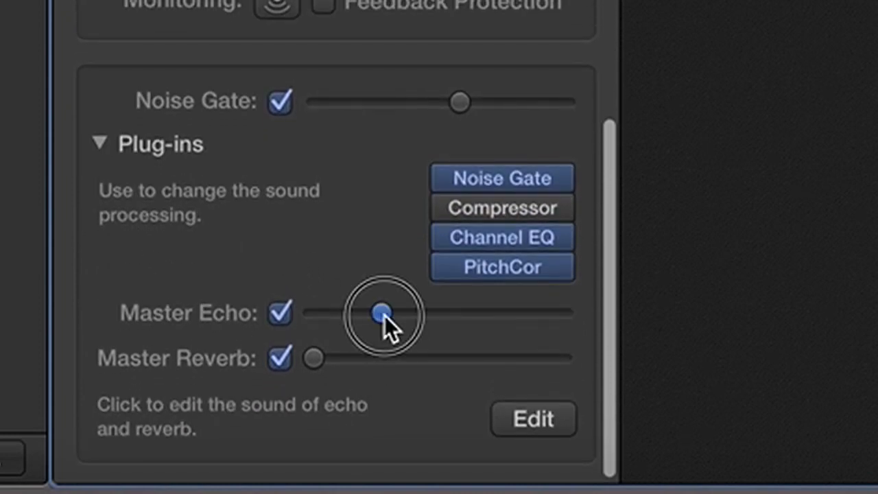
mouse_move(392, 318)
left_mouse_down()
mouse_move(405, 319)
mouse_move(394, 318)
left_mouse_up()
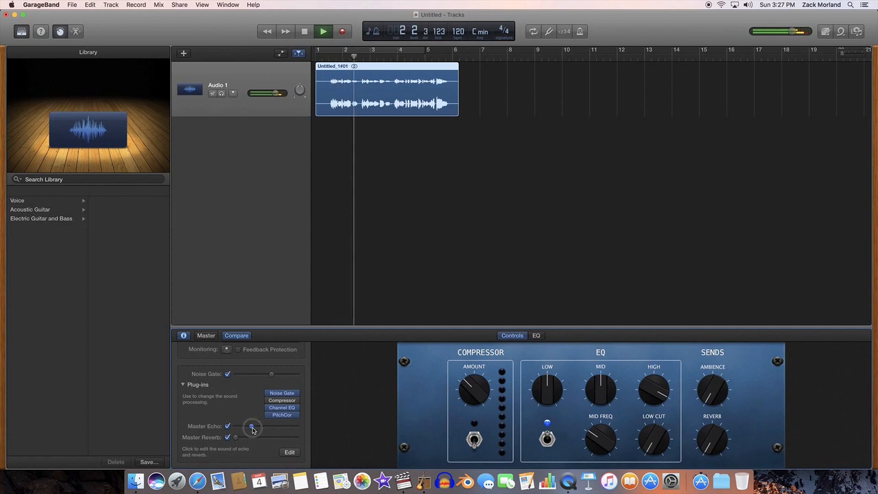
Raise Master Reverb to slightly below the middle of its range, auditioning the recording between adjustments
key("space")
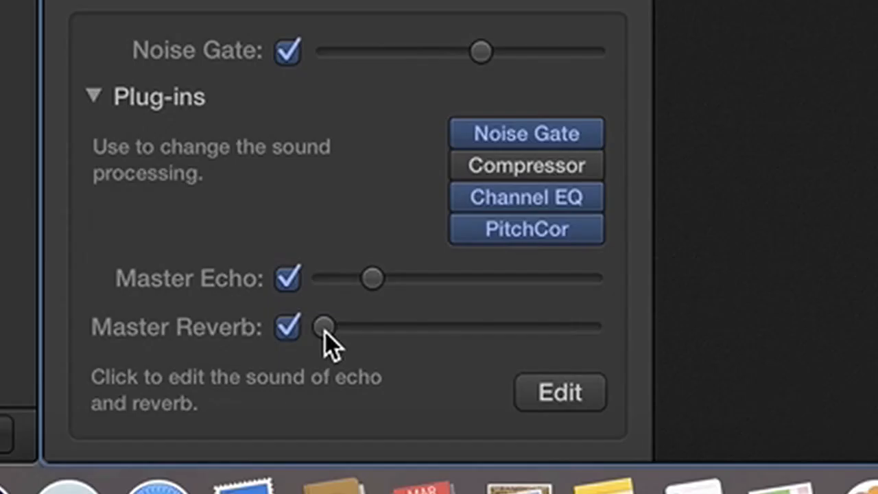
left_click_drag(236, 438, 260, 438)
left_click_drag(435, 332, 435, 333)
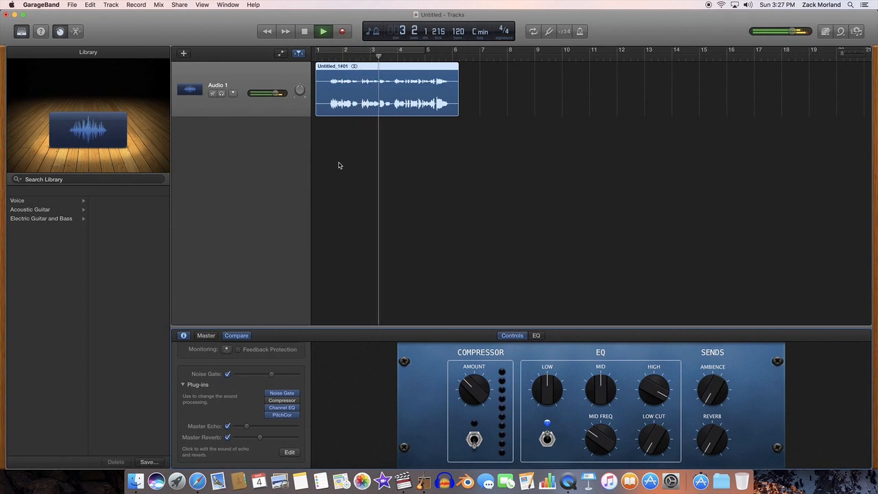
key("space")
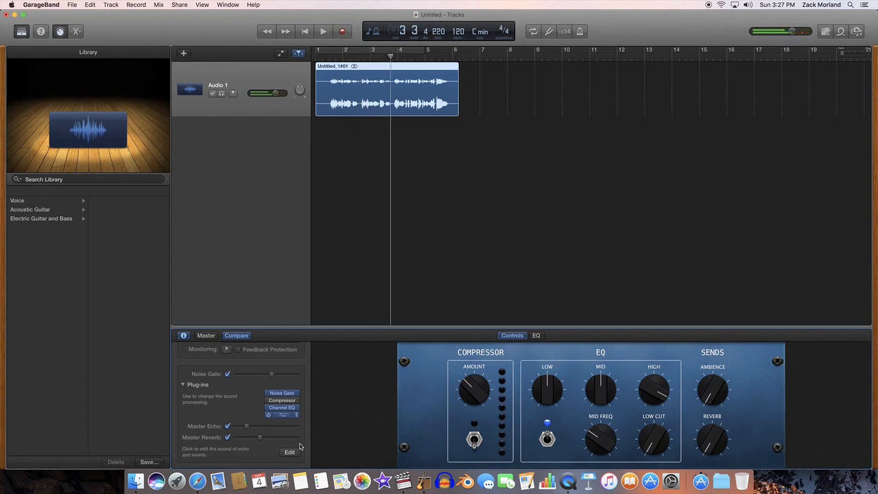
left_click_drag(260, 439, 266, 440)
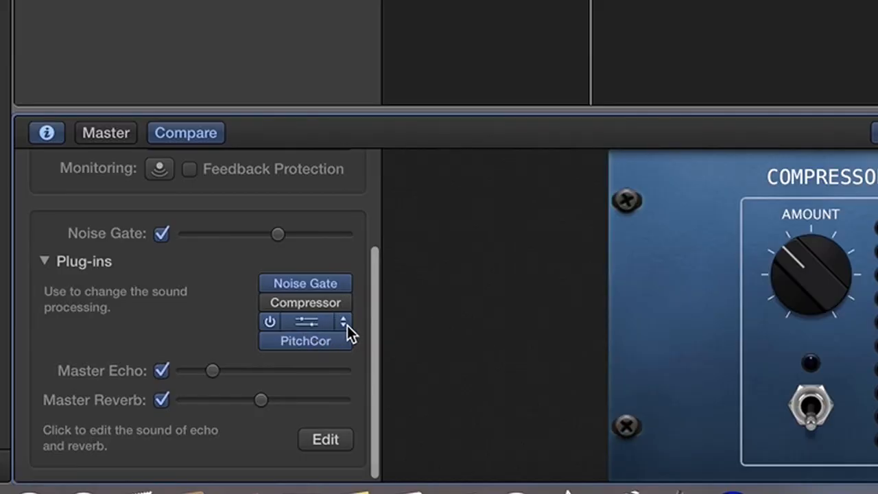
Replace the track's Channel EQ plug-in with the Chorus modulation effect, load its Vocal Backups preset and close its settings
left_click(347, 325)
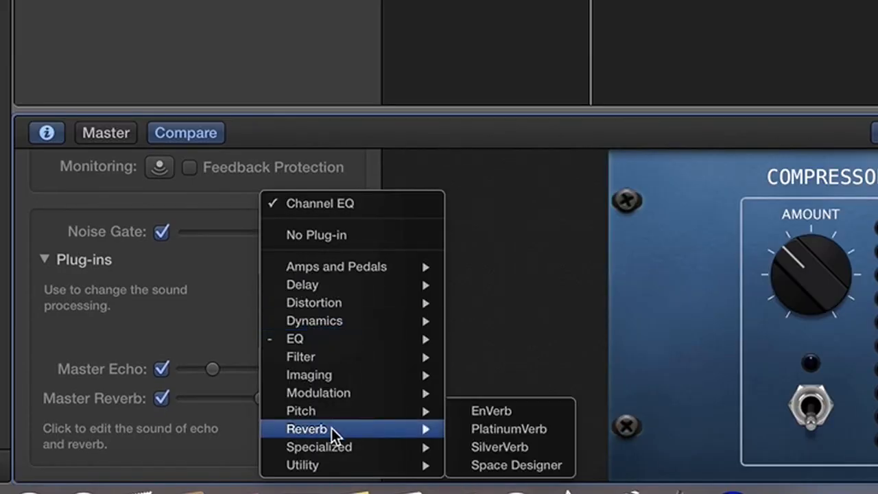
mouse_move(338, 399)
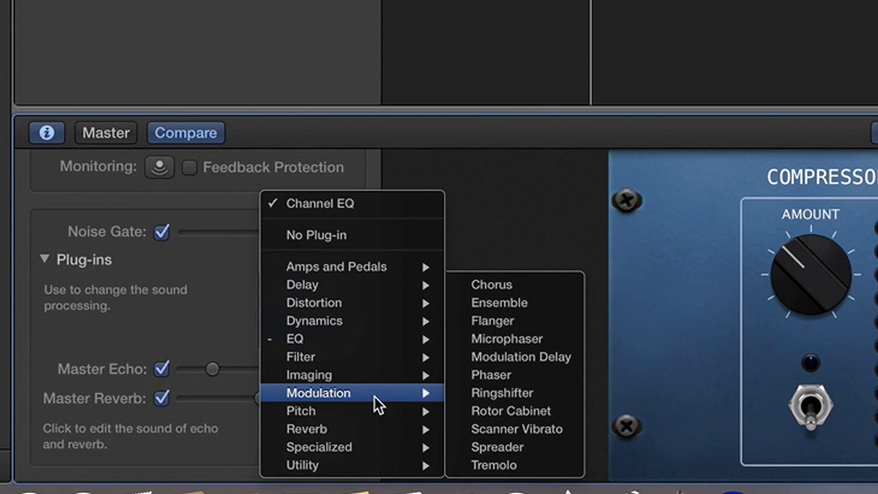
left_click(540, 286)
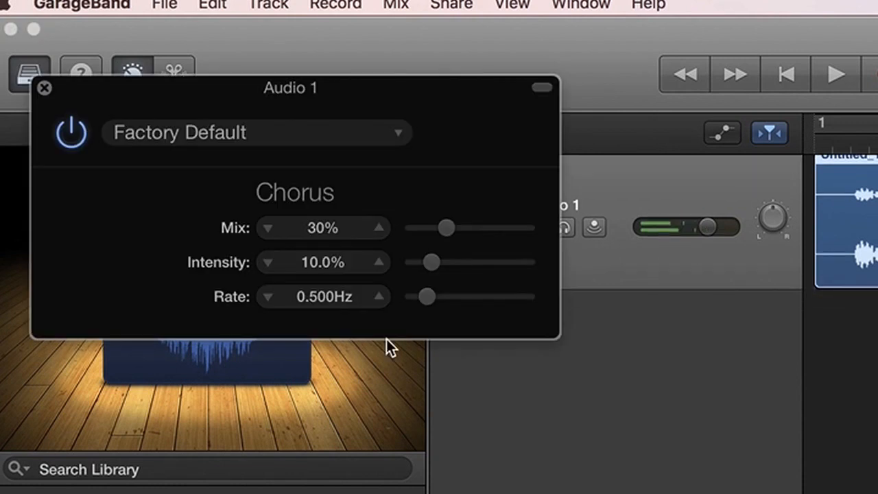
left_click(375, 137)
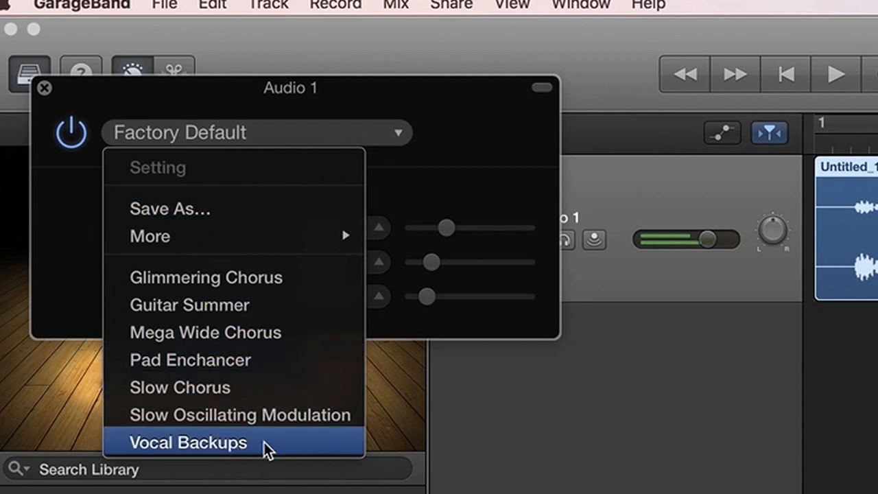
left_click(196, 447)
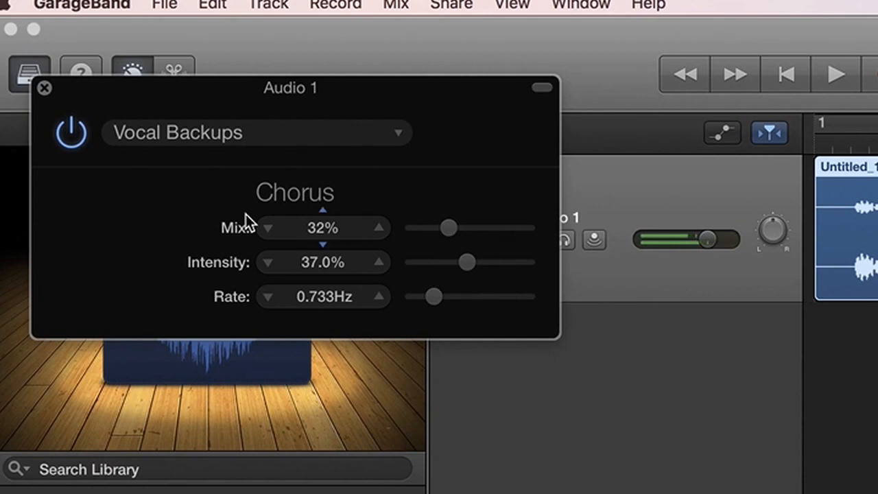
left_click(44, 88)
Play the recording from the start to hear the chorus, and return the playhead to the beginning
left_click(786, 74)
key("space")
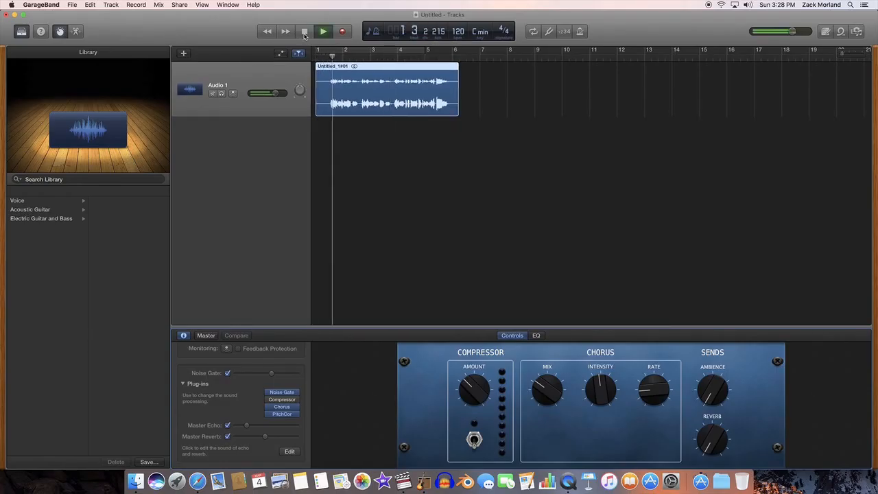
left_click(304, 32)
left_click(305, 32)
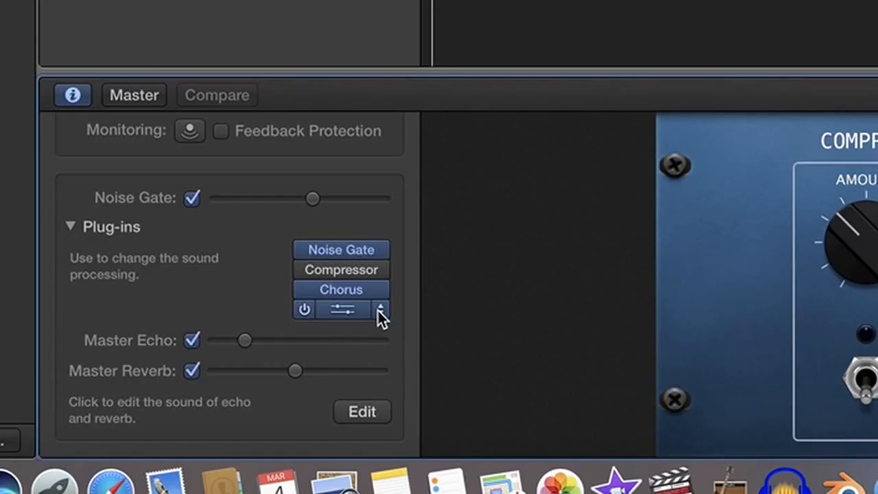
Replace the track's Pitch Correction plug-in with the Bitcrusher distortion effect and move its settings window clear of the track header
left_click(295, 416)
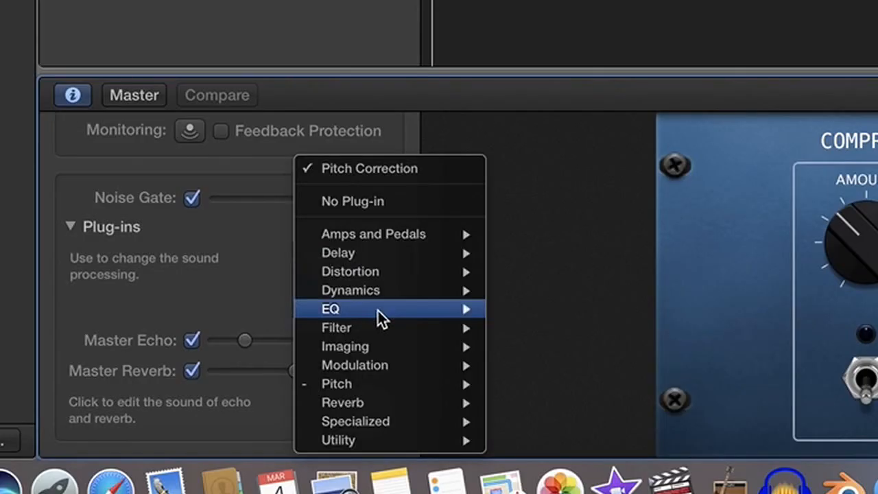
mouse_move(293, 416)
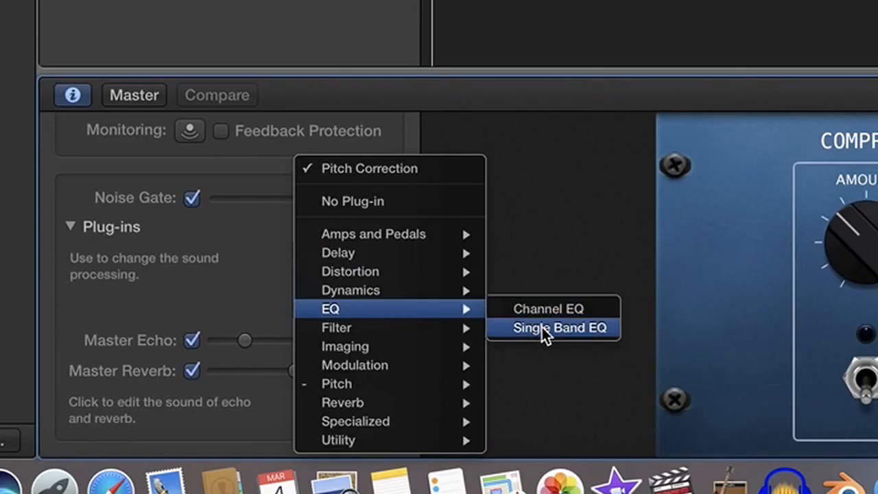
mouse_move(377, 289)
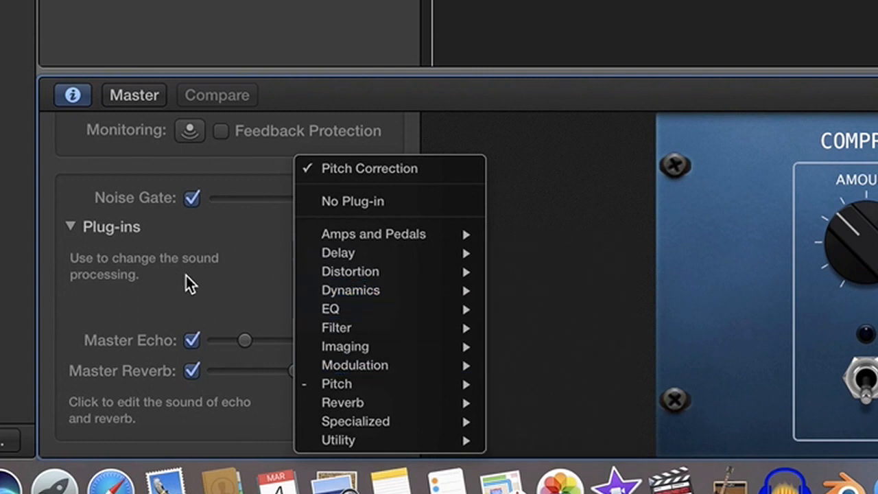
mouse_move(319, 388)
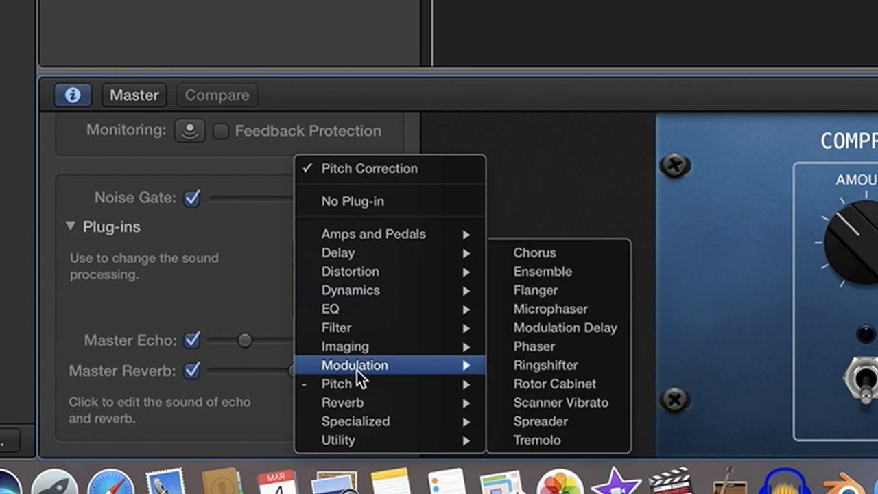
mouse_move(371, 273)
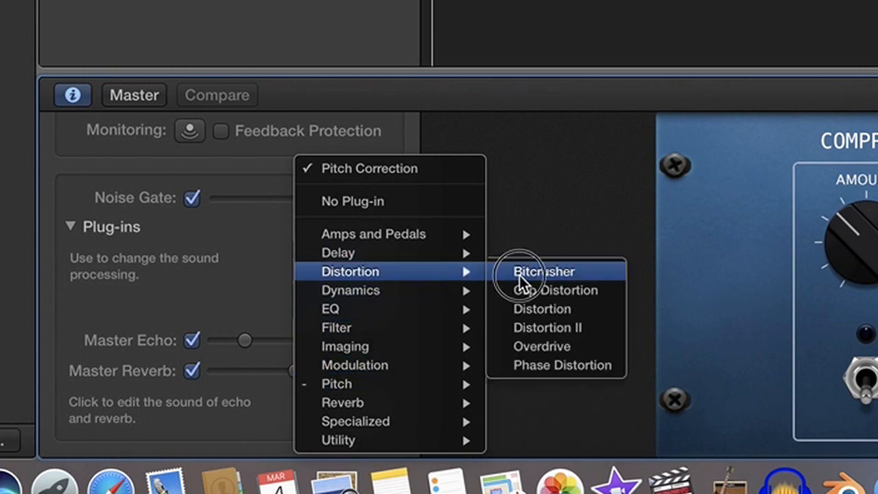
left_click(542, 272)
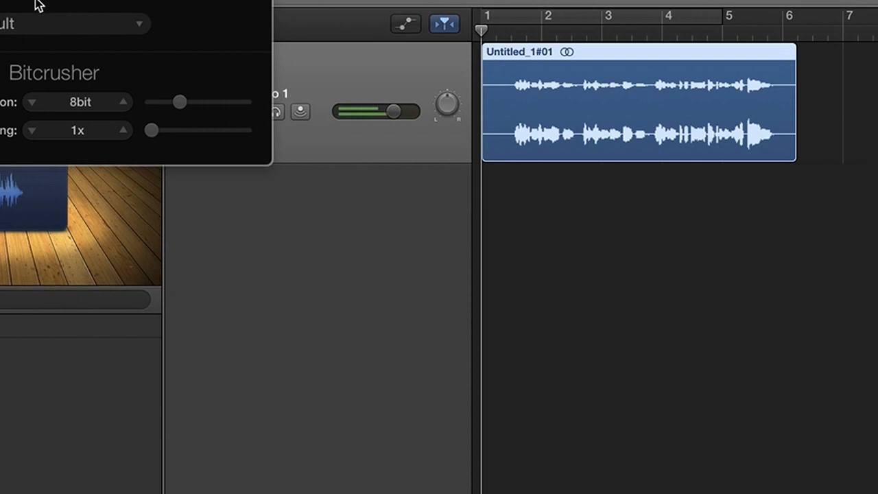
left_click_drag(35, 5, 255, 321)
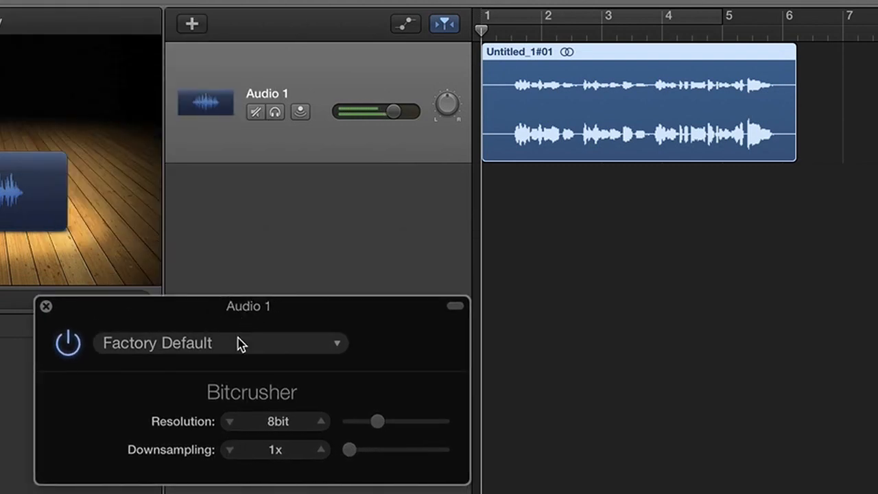
Try the Bitcrusher's 8-Bit Classic and 16 Bit 10 X presets, auditioning the recording with each
left_click(260, 346)
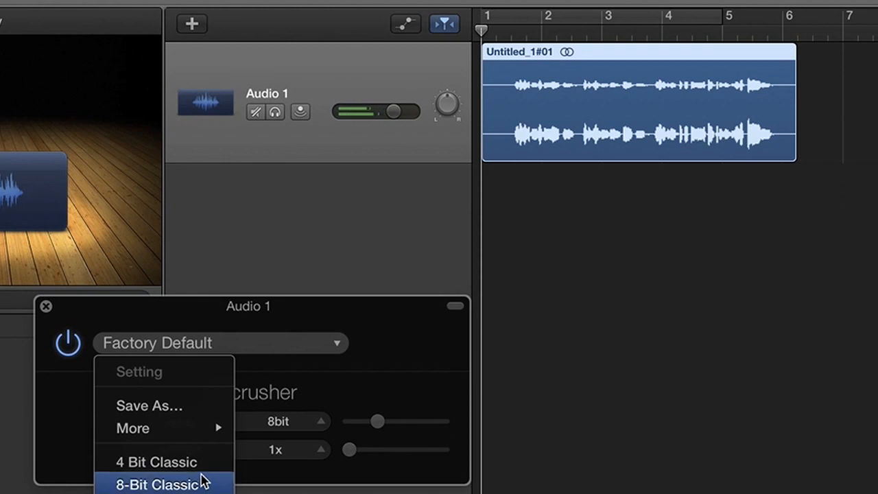
left_click(200, 485)
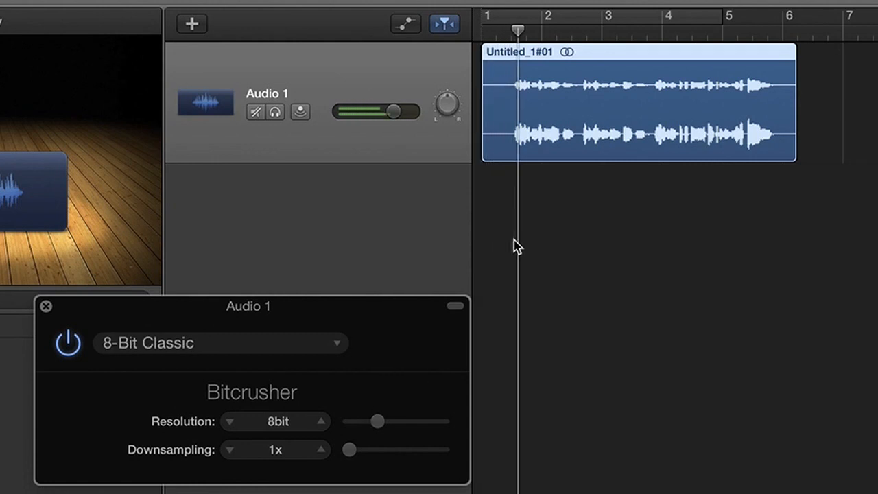
left_click(305, 351)
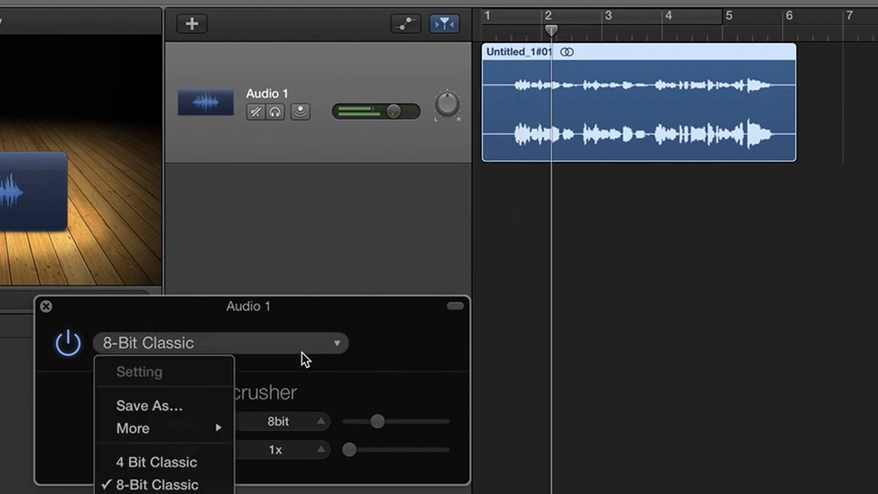
left_click(158, 493)
key("Return")
key("space")
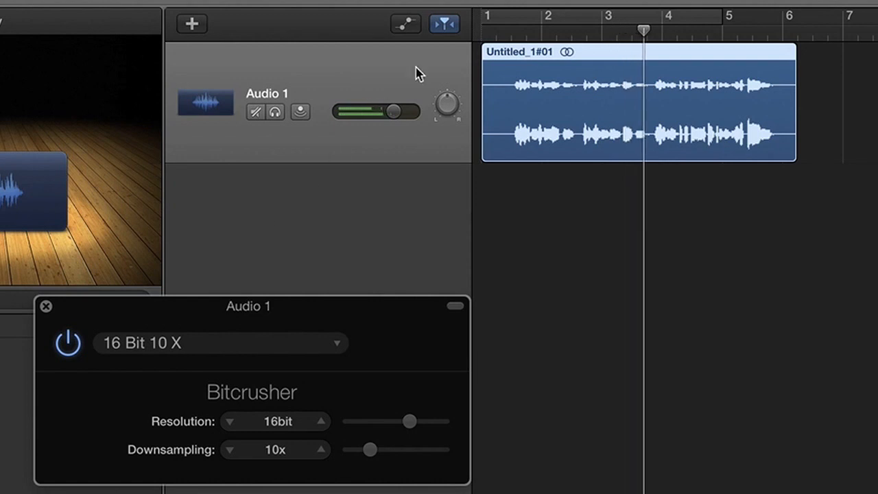
key("Return")
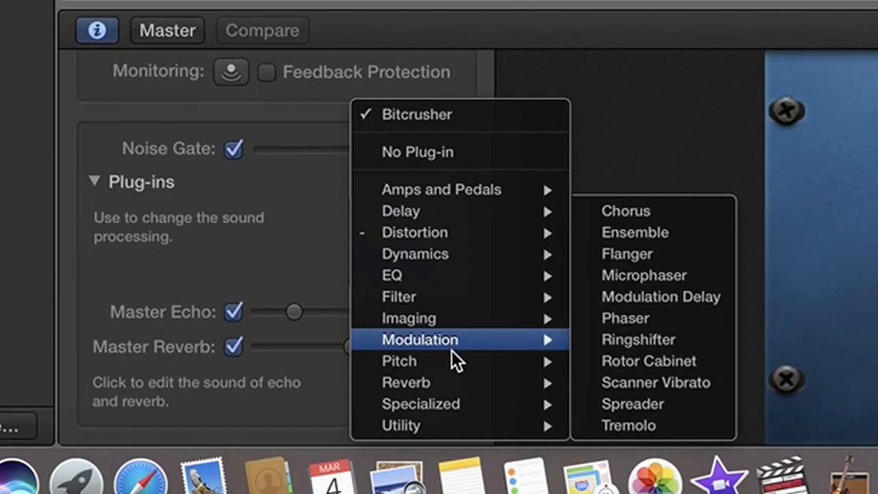
Replace the Bitcrusher plug-in with the Vocal Transformer pitch effect and load its Male To Female preset
mouse_move(451, 359)
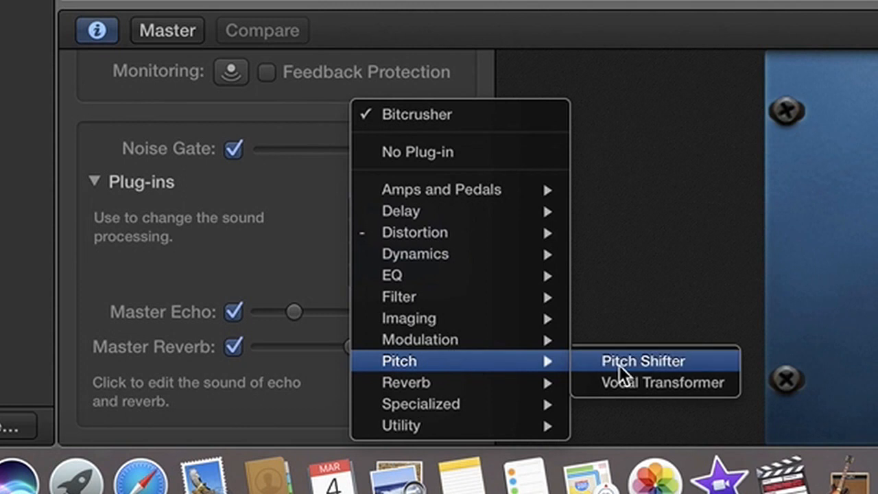
left_click(664, 383)
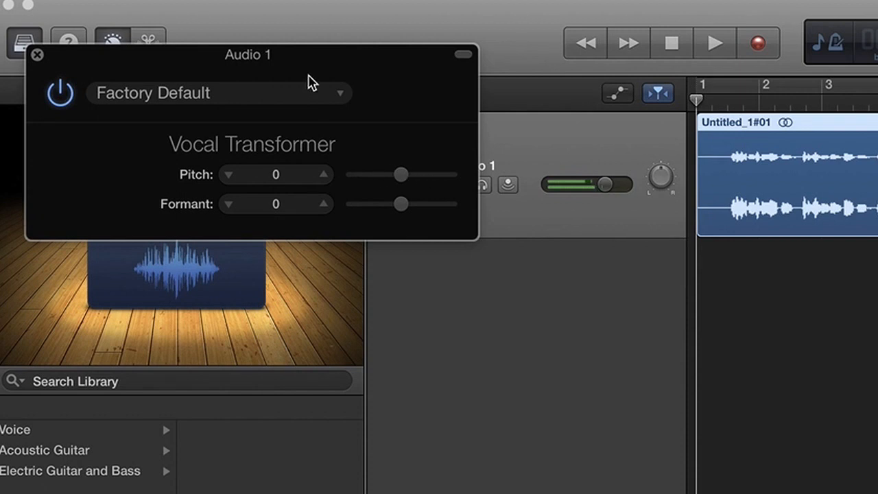
left_click(341, 93)
mouse_move(289, 294)
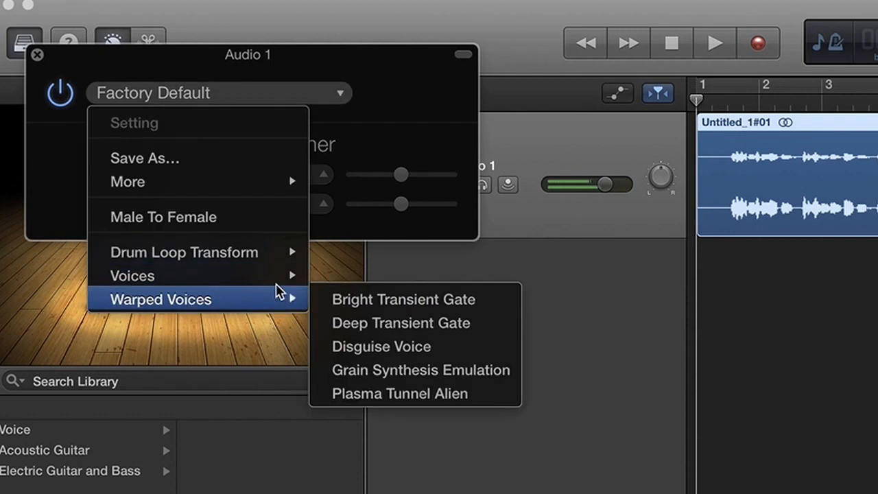
mouse_move(281, 260)
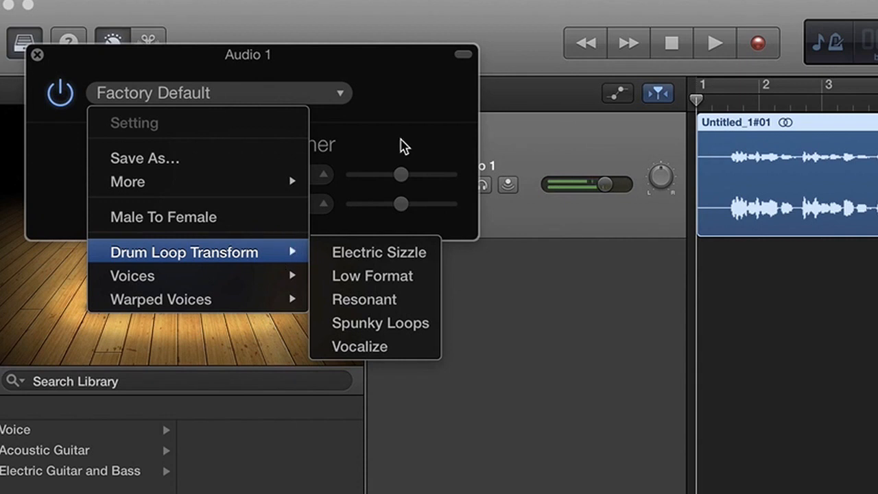
left_click(403, 147)
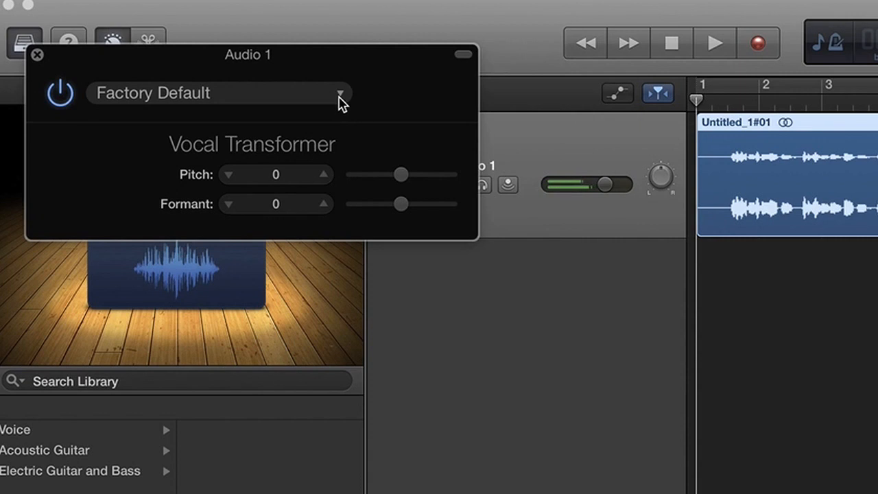
left_click(341, 99)
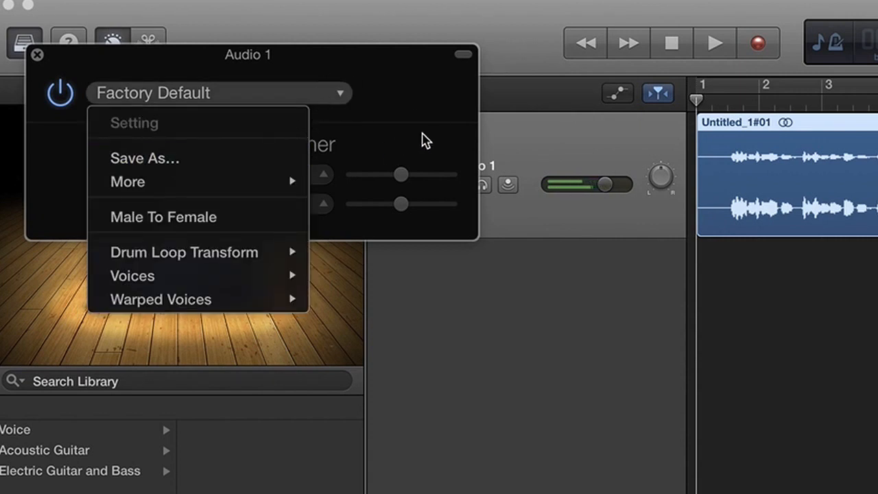
left_click(423, 140)
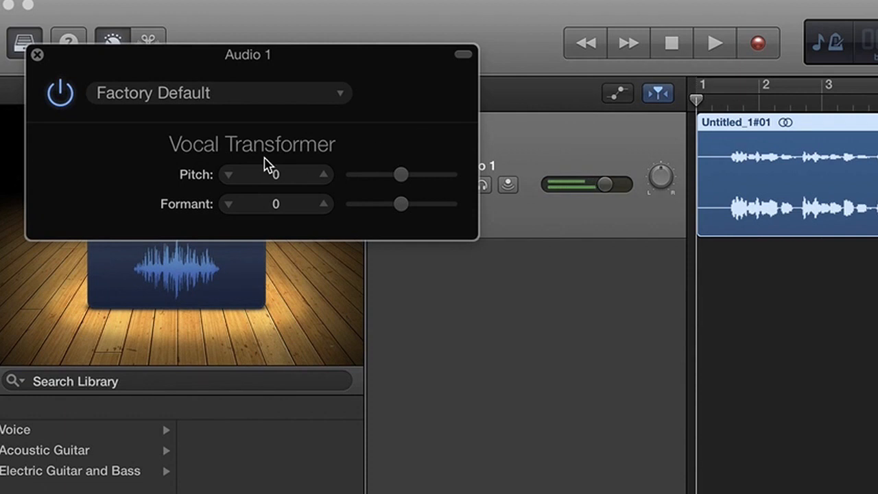
left_click(341, 103)
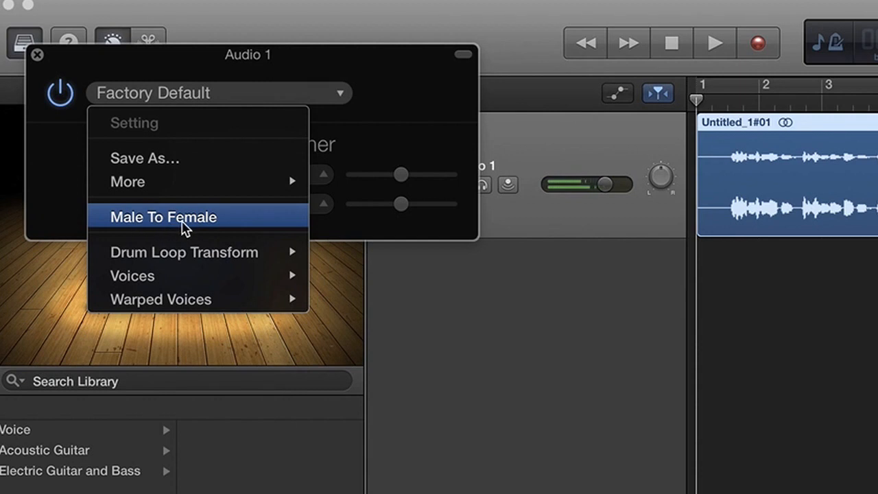
left_click(197, 227)
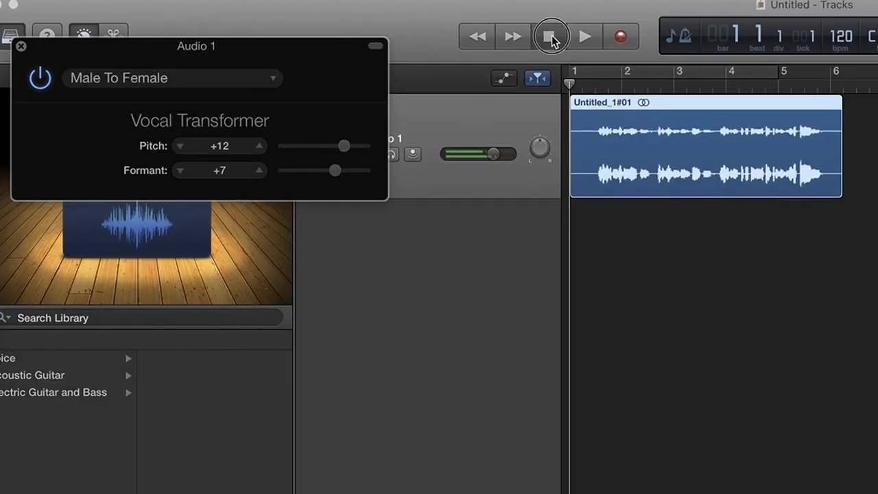
Audition the recording with the Male To Female preset and return the playhead to the beginning
key("space")
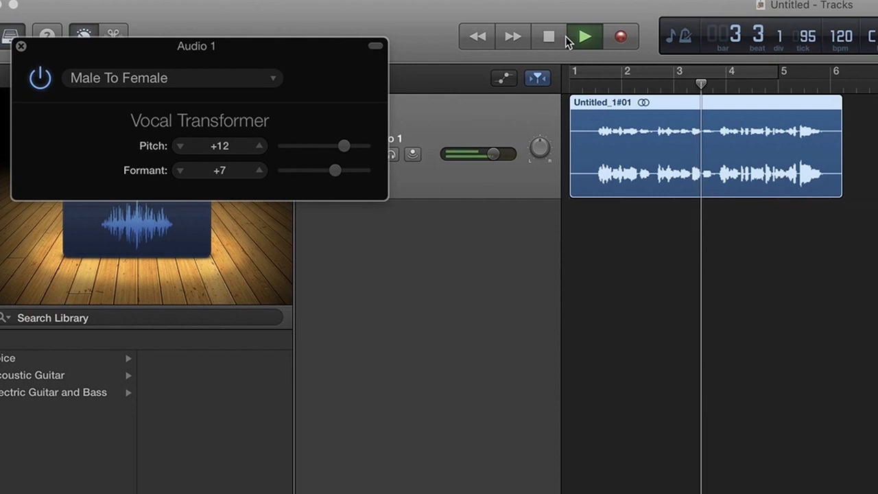
key("space")
left_click(555, 40)
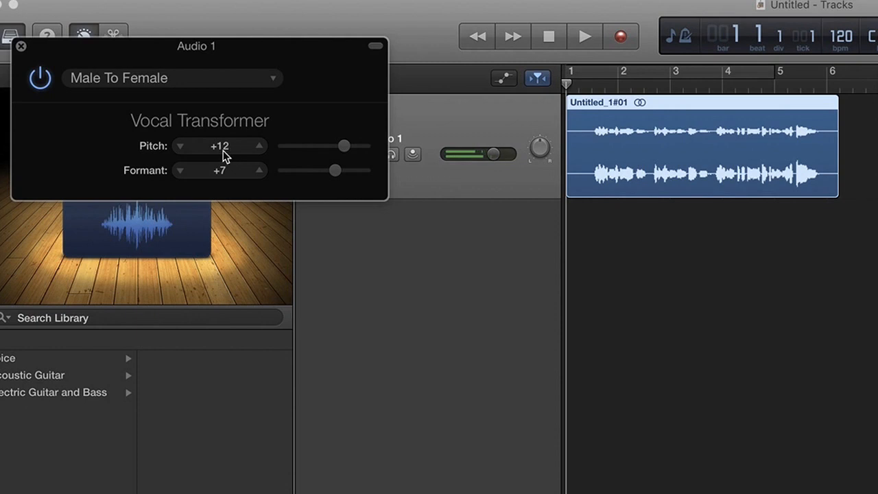
left_click(252, 84)
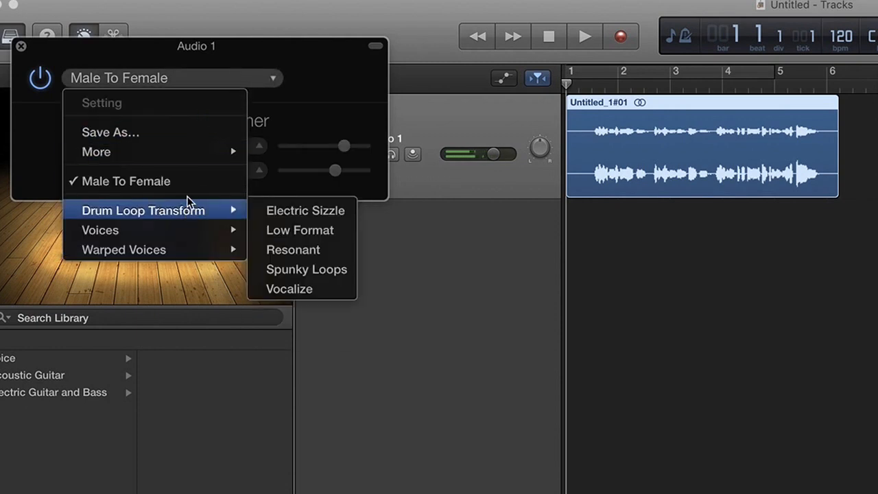
mouse_move(208, 157)
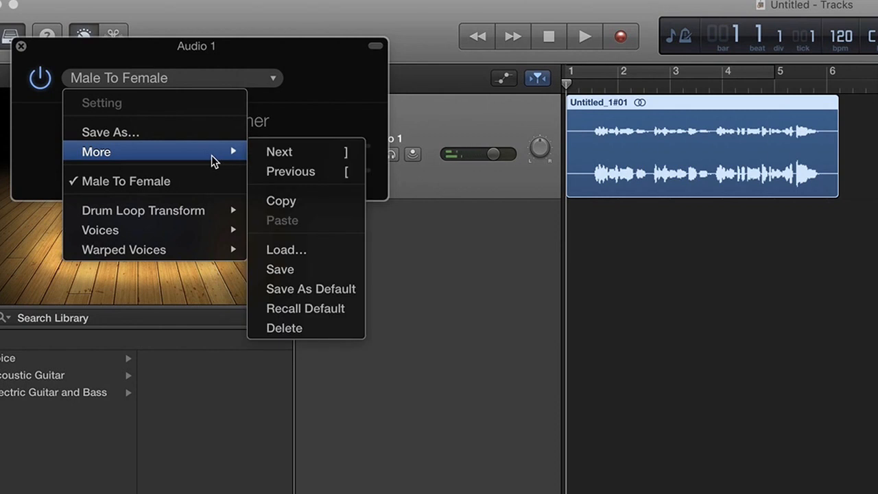
mouse_move(201, 217)
left_click(309, 133)
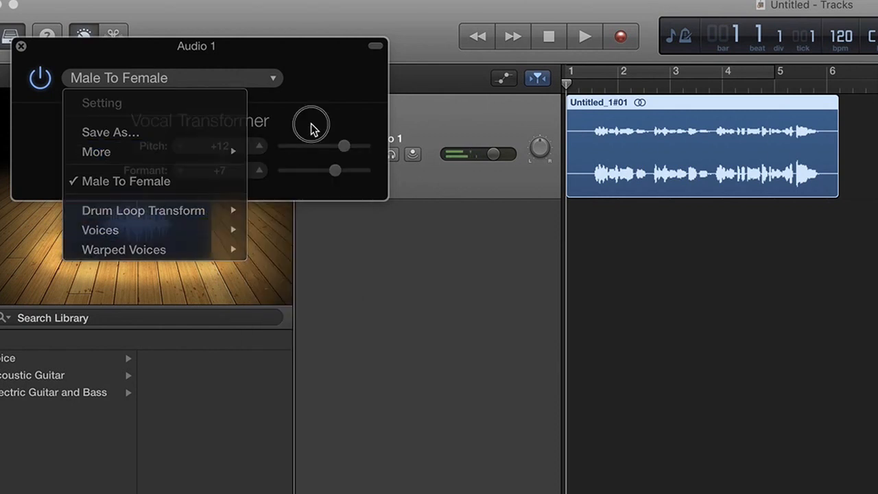
left_click(21, 46)
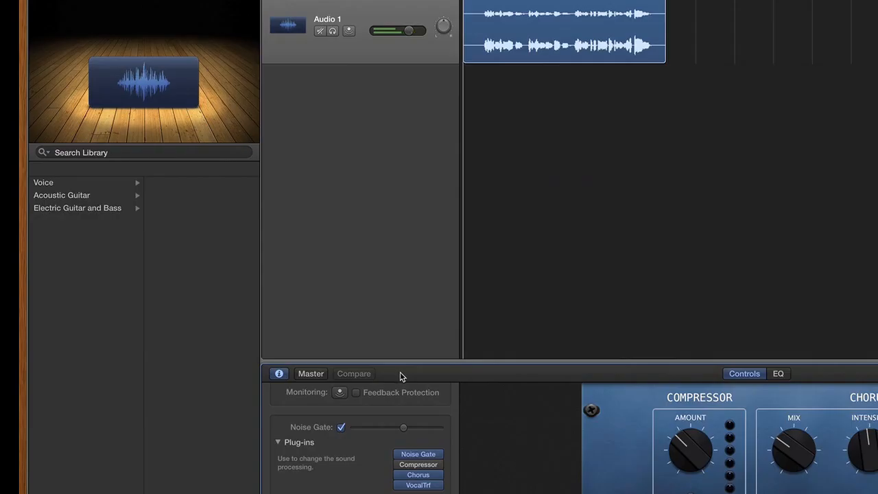
Reopen the Vocal Transformer settings and try to reset the Pitch to 0 and readjust the Formant
left_click(415, 485)
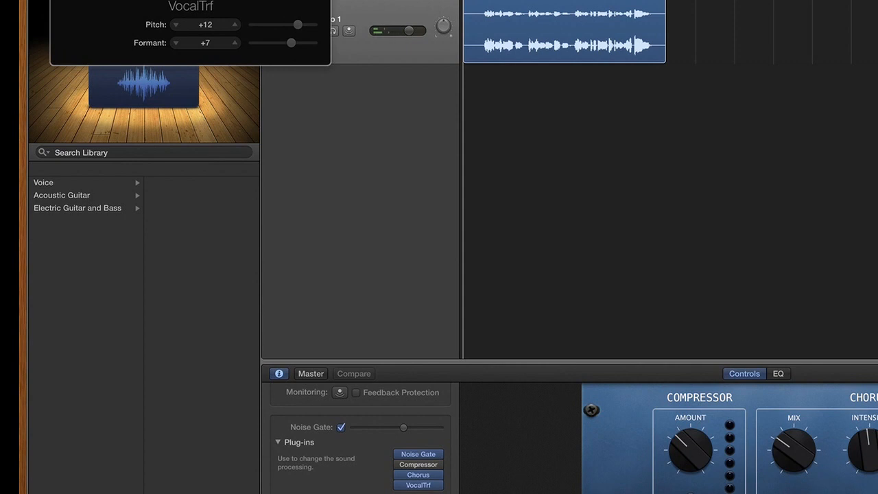
double_click(220, 31)
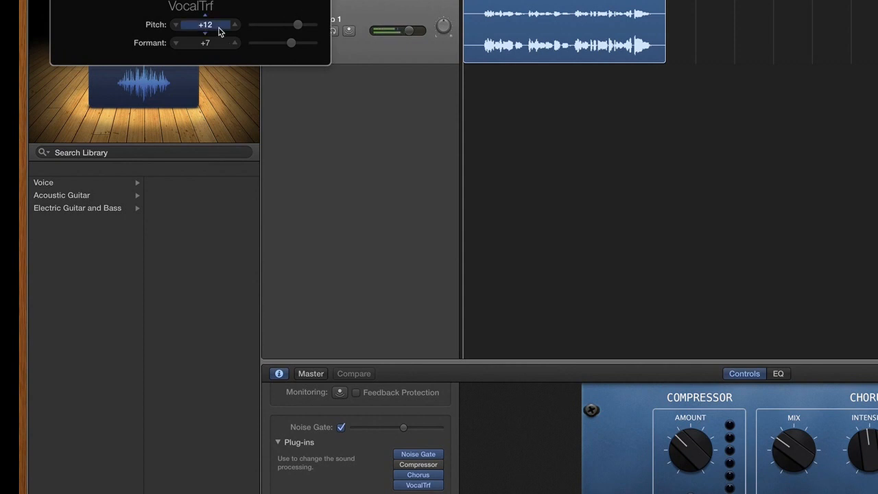
type("0")
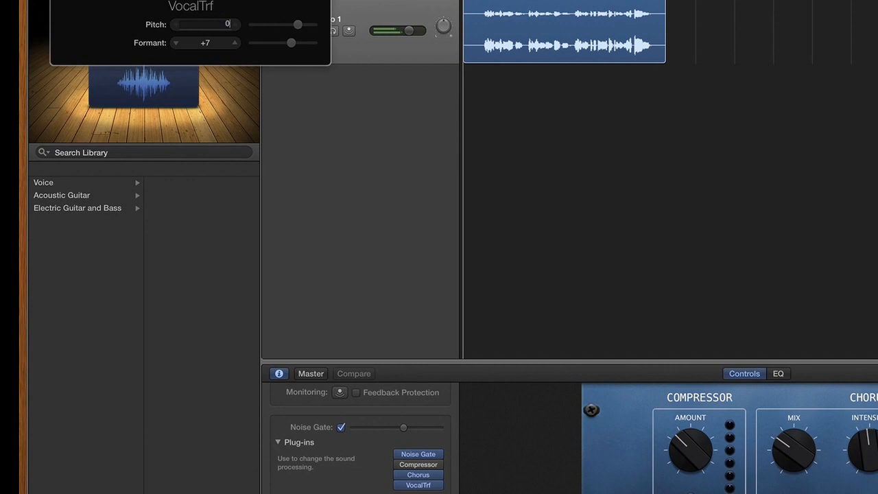
left_click(214, 48)
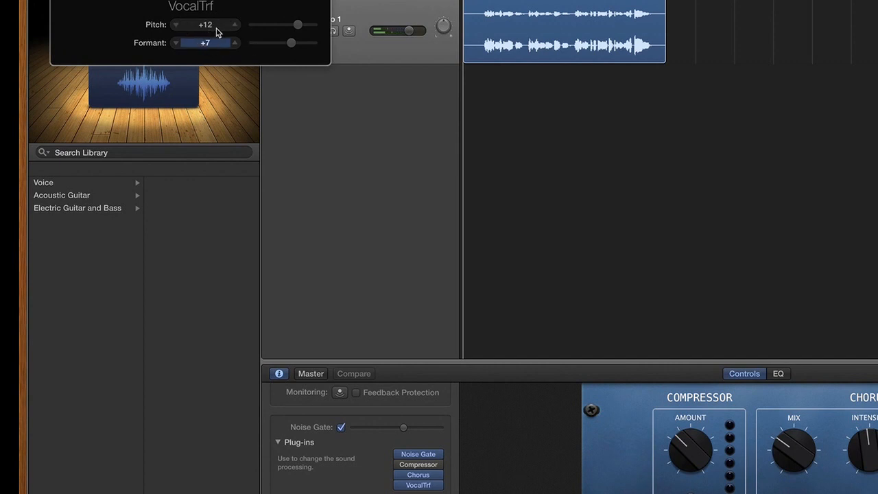
left_click_drag(301, 33, 285, 32)
mouse_move(292, 46)
left_mouse_down()
mouse_move(291, 24)
mouse_move(297, 25)
mouse_move(291, 44)
left_mouse_up()
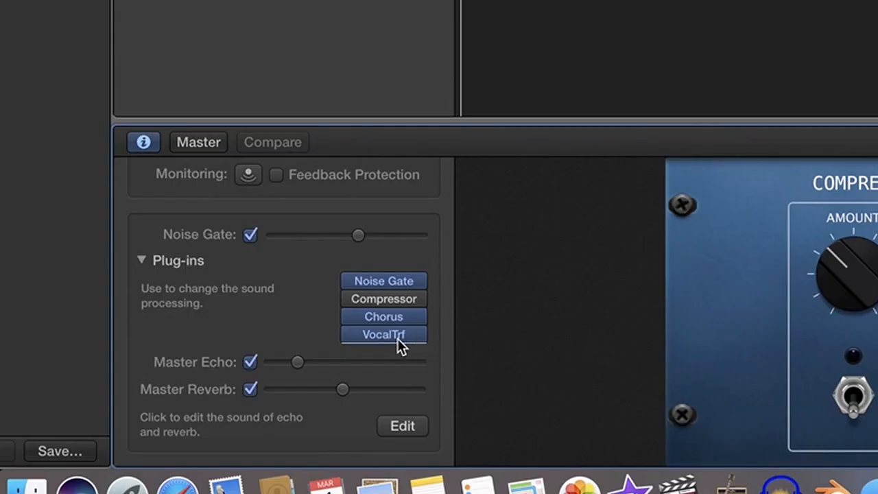
Remove the Vocal Transformer plug-in from the track and insert it again with its Factory Default settings
left_click(439, 486)
mouse_move(447, 478)
left_click(433, 238)
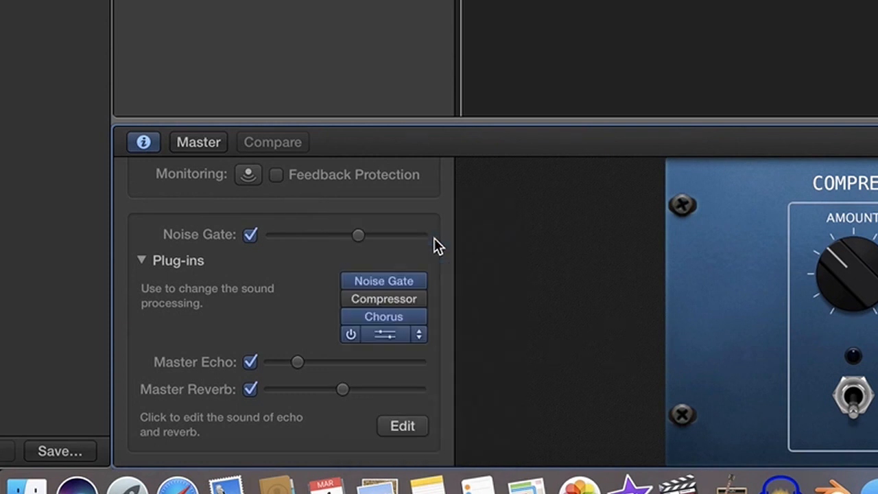
left_click(419, 340)
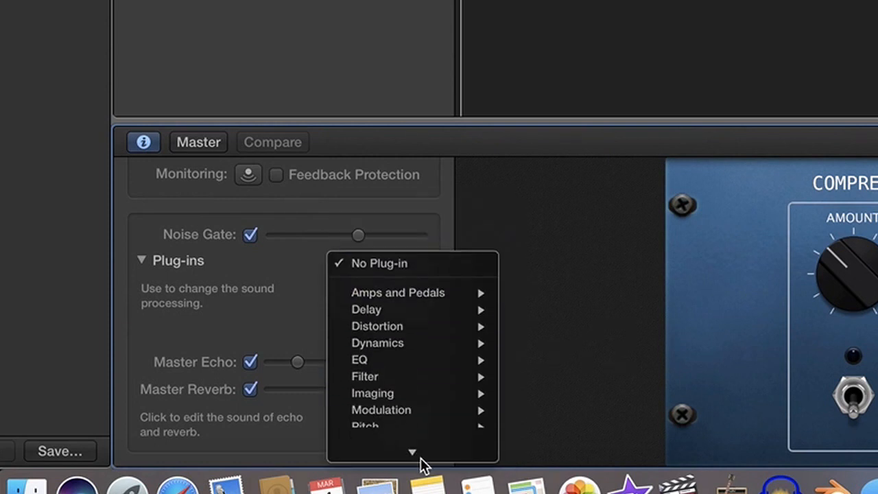
mouse_move(435, 405)
left_click(585, 418)
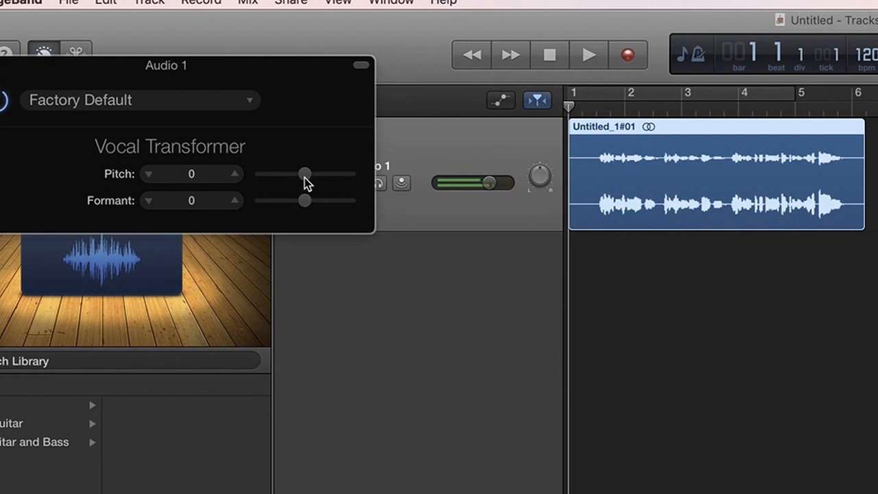
Set the Vocal Transformer's Pitch to -12 and Formant to -7, and audition the recording with them
left_click_drag(306, 182, 298, 210)
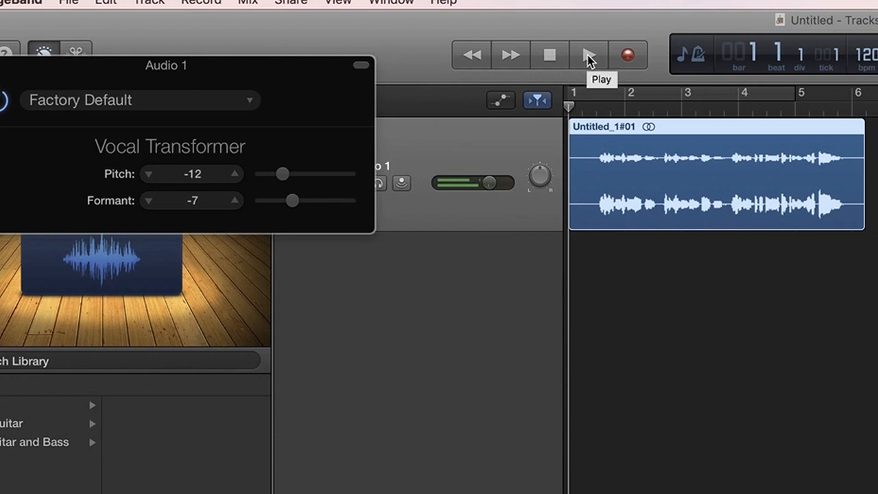
left_click(589, 58)
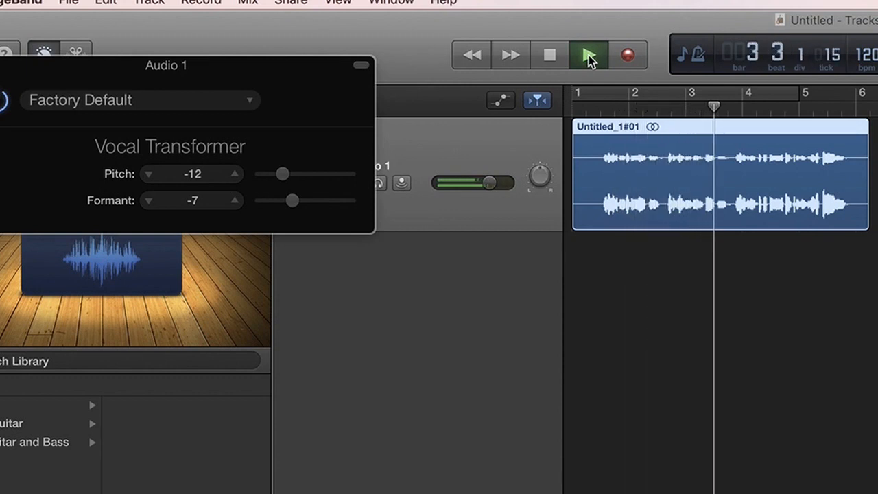
left_click(589, 58)
left_click(551, 57)
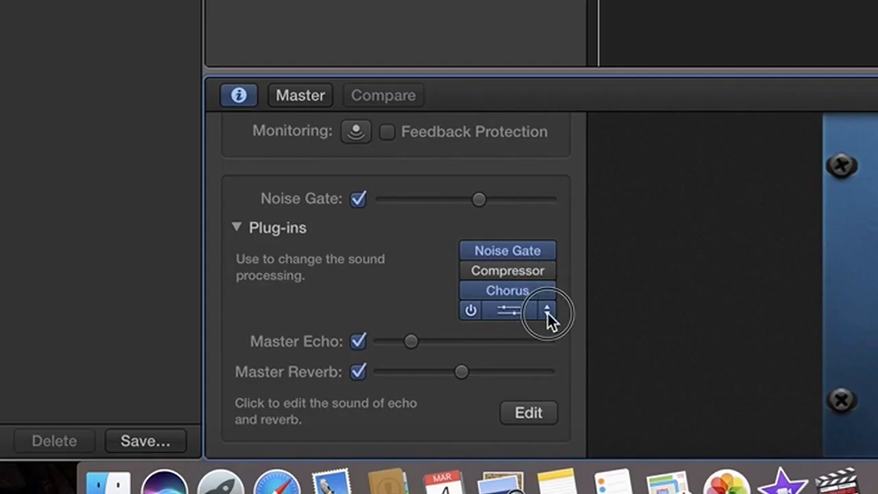
Remove the Vocal Transformer plug-in from the track and review the track's recording, plug-in, echo and reverb settings
left_click(548, 313)
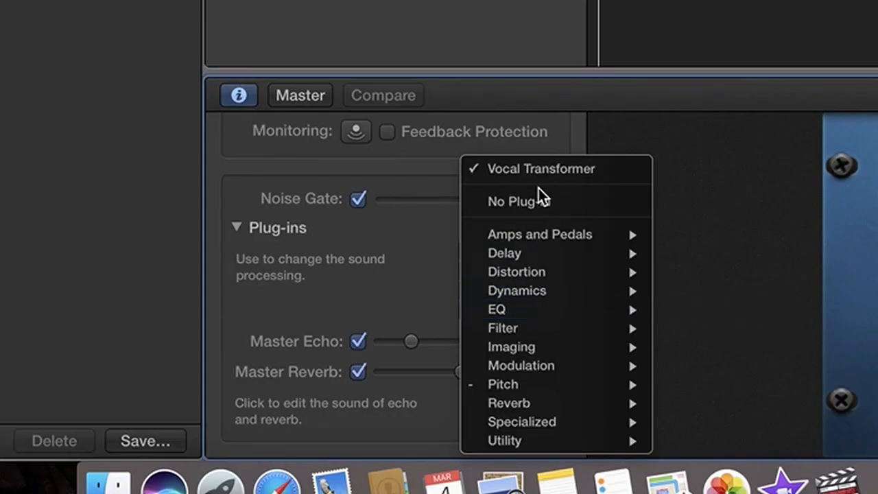
left_click(541, 202)
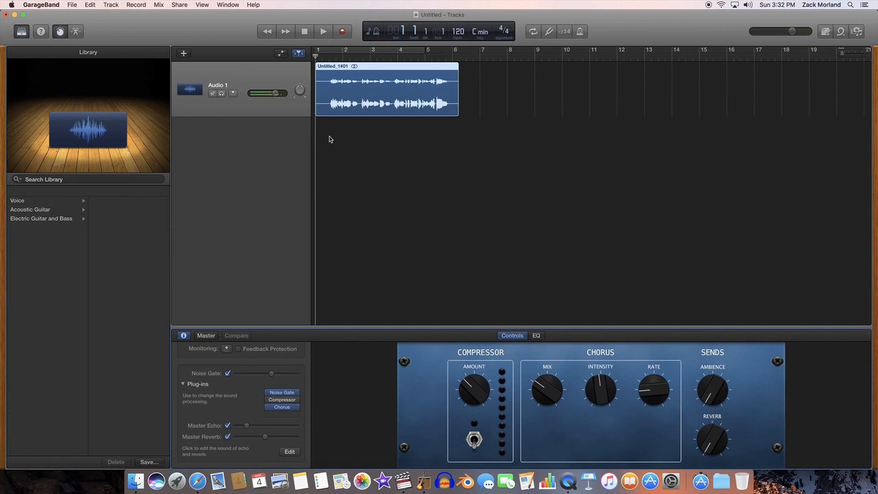
scroll(203, 412, "up", 3)
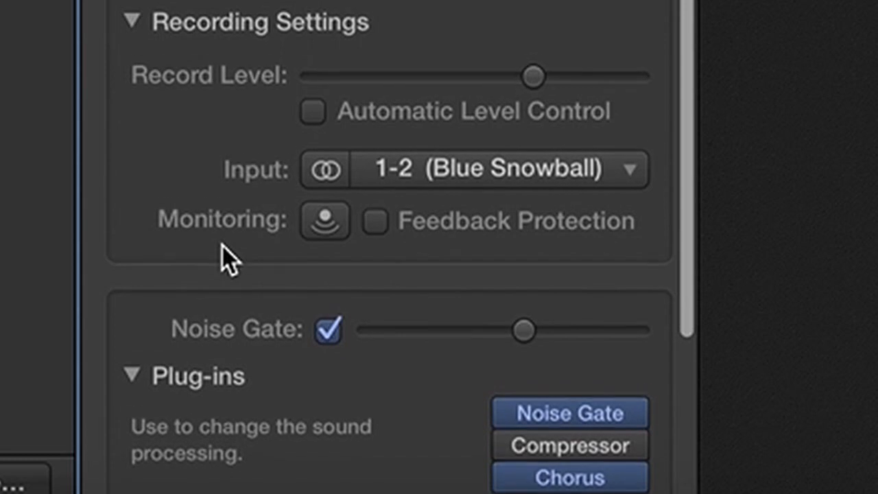
scroll(223, 246, "down", 1)
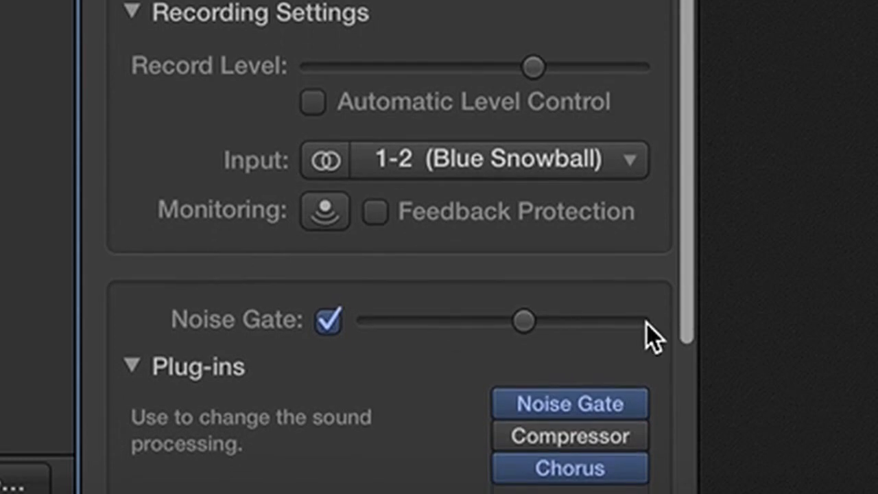
scroll(175, 172, "down", 3)
scroll(176, 172, "down", 2)
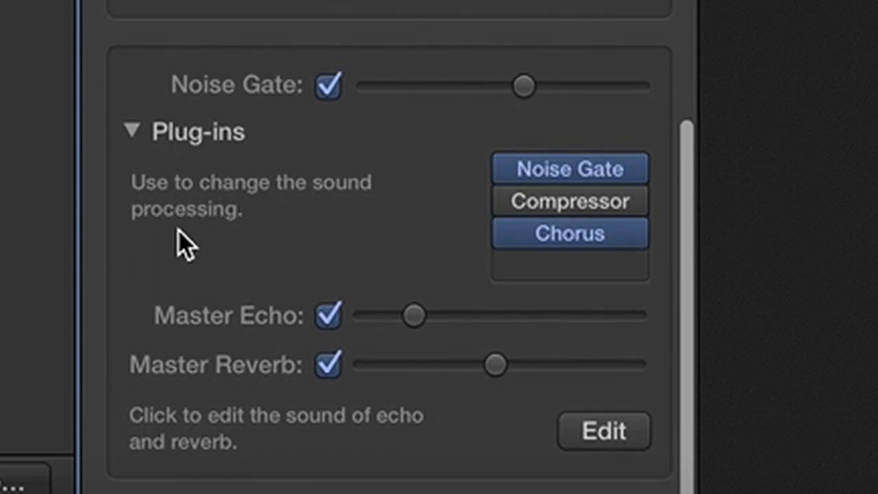
scroll(177, 228, "up", 1)
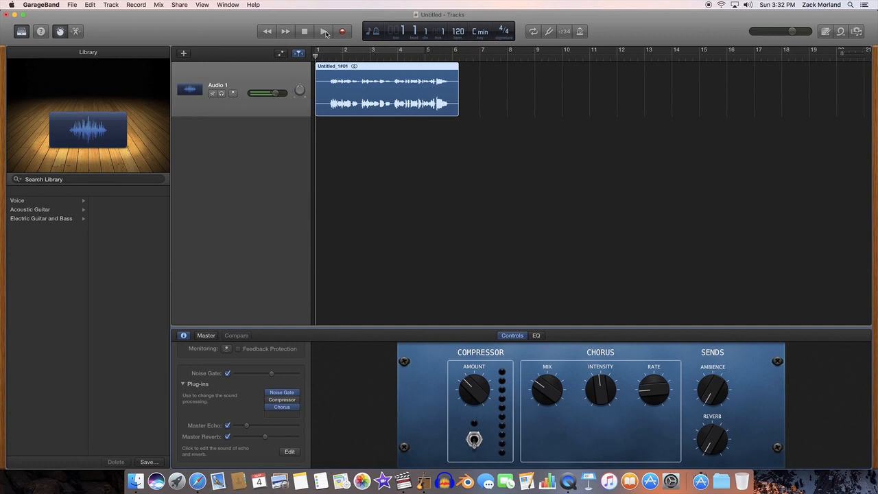
Play a short part of the recording without the Vocal Transformer and return the playhead to the beginning
left_click(325, 32)
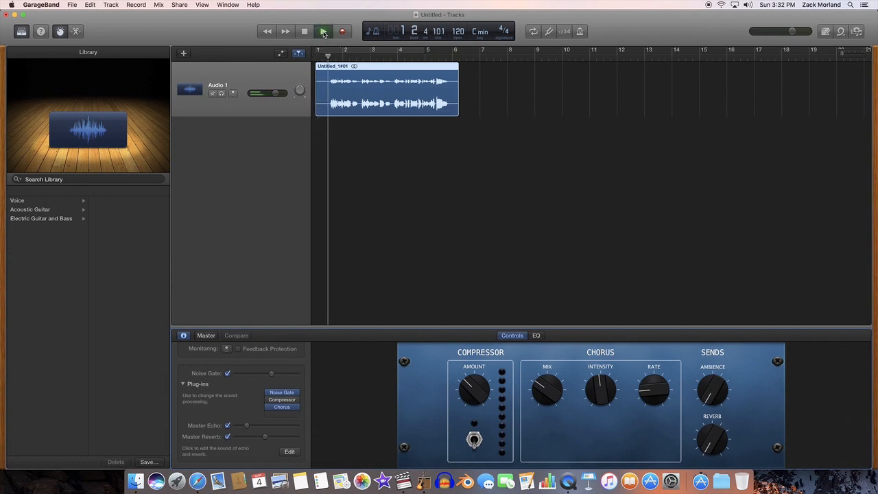
left_click(324, 31)
left_click(305, 31)
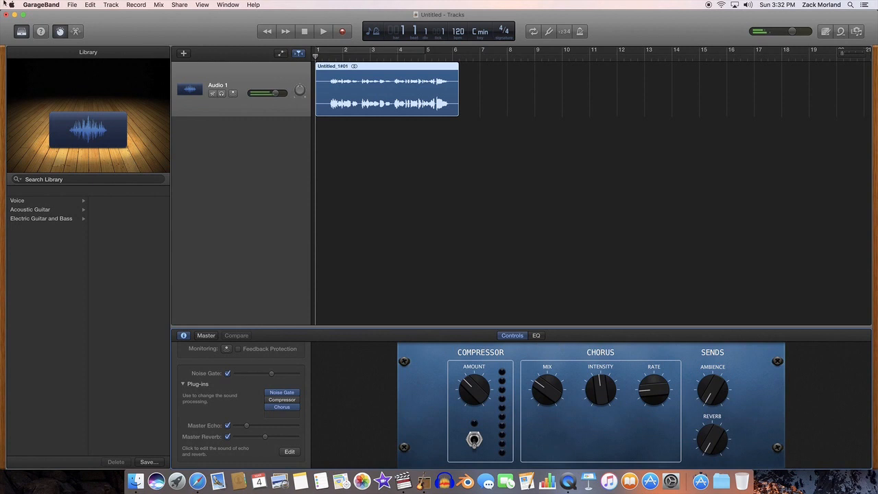
Open the vocal region in the audio editor, enable Limit to Key for the track's pitch correction, and audition the recording
double_click(409, 84)
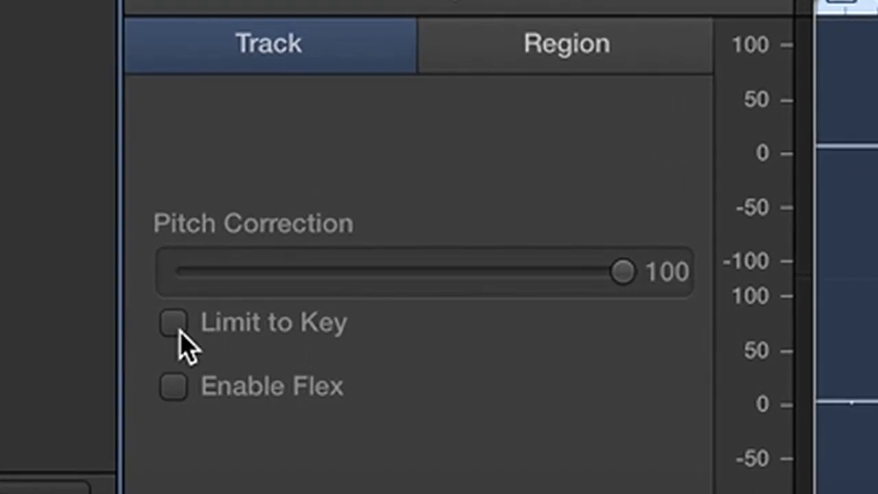
left_click(179, 329)
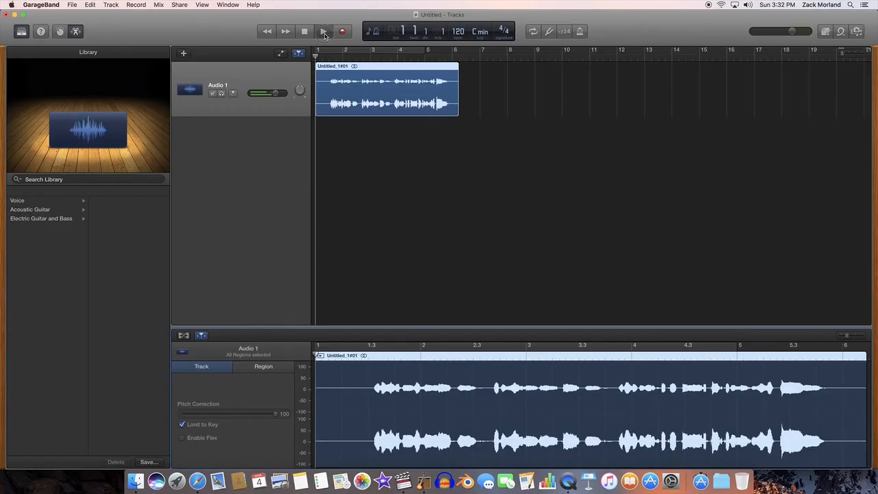
left_click(324, 32)
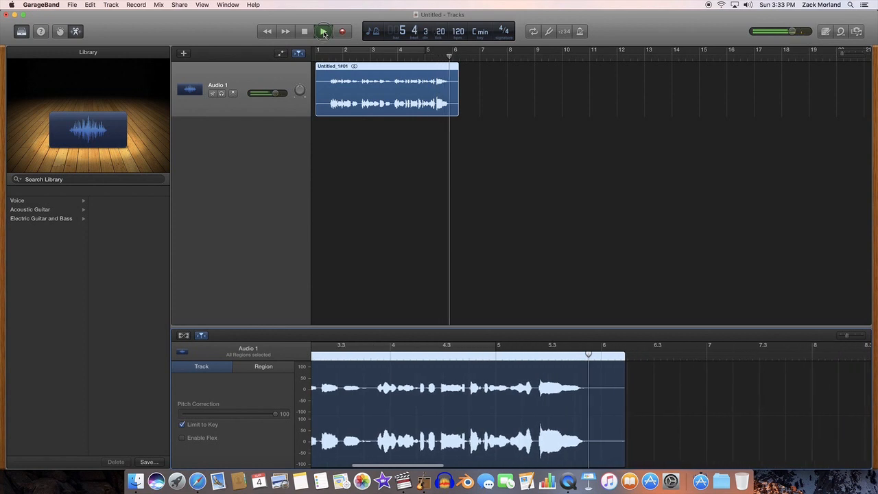
left_click(324, 32)
left_click(305, 32)
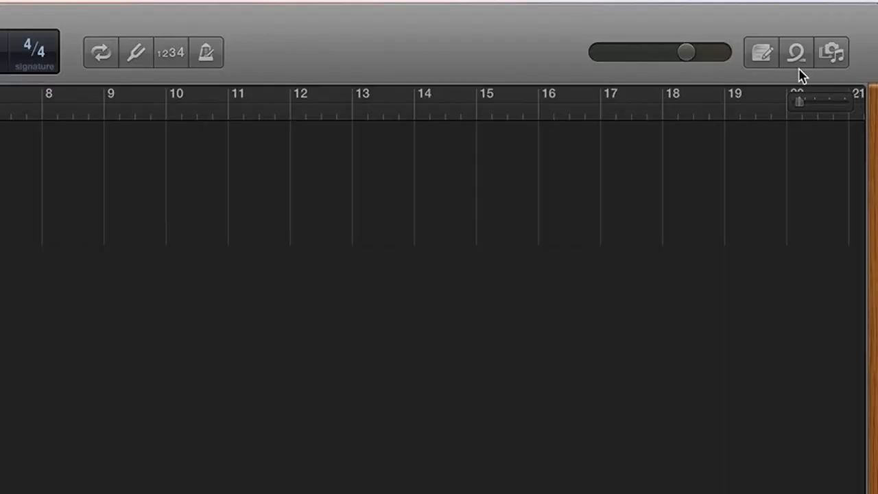
Open the Apple Loops browser and preview the 60s Shuffle Drumset 06 and 80s Back Beat 02 loops
left_click(842, 33)
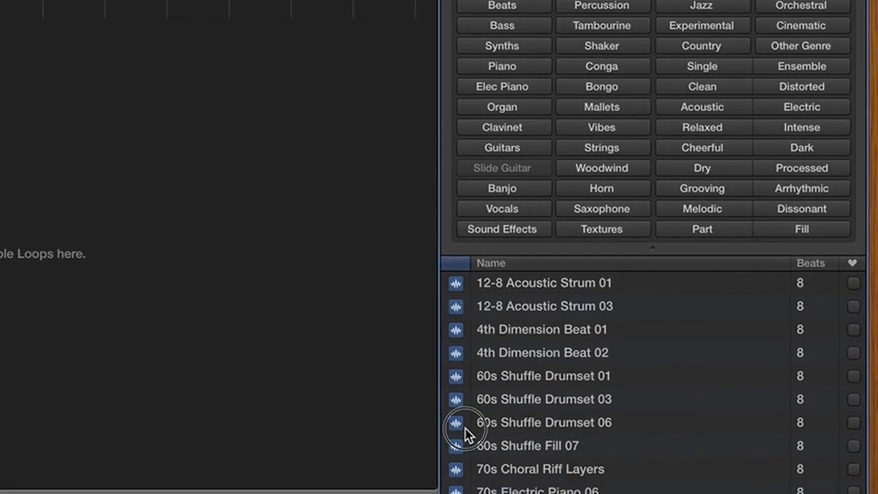
left_click(456, 391)
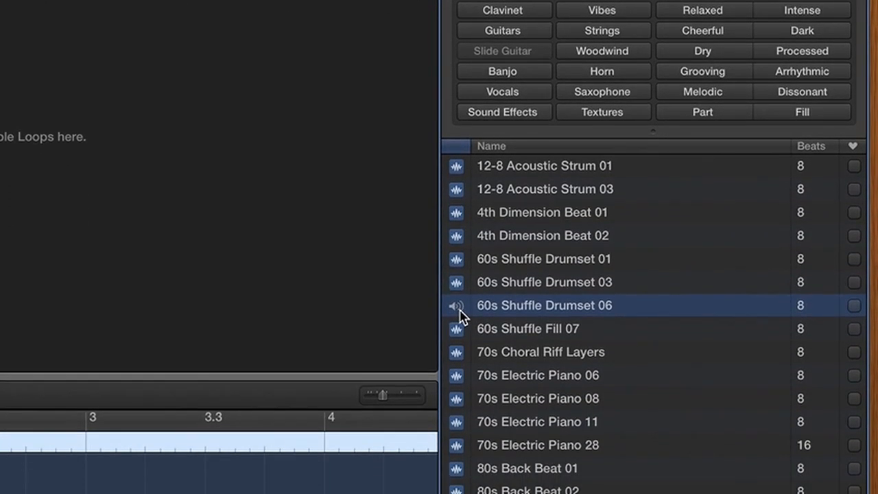
left_click(457, 489)
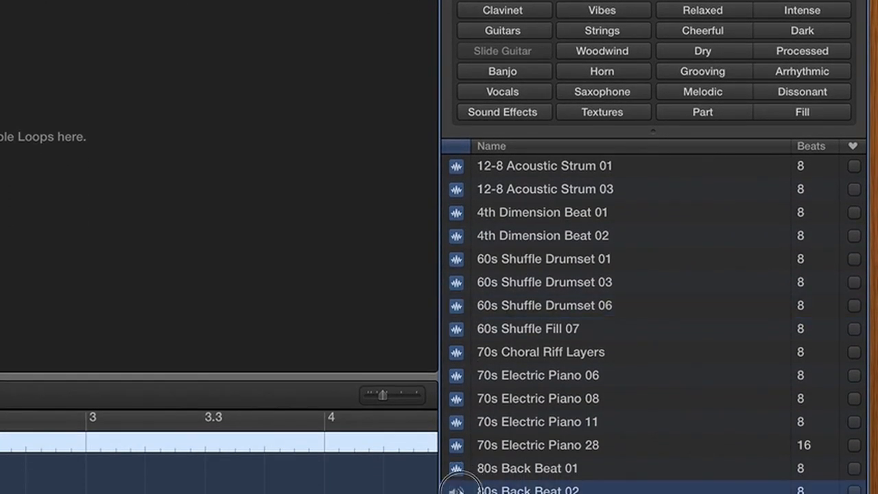
left_click(457, 493)
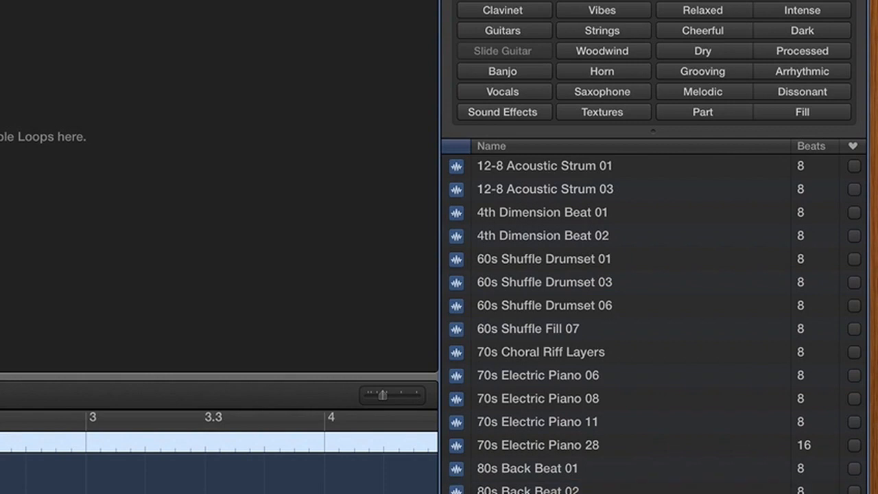